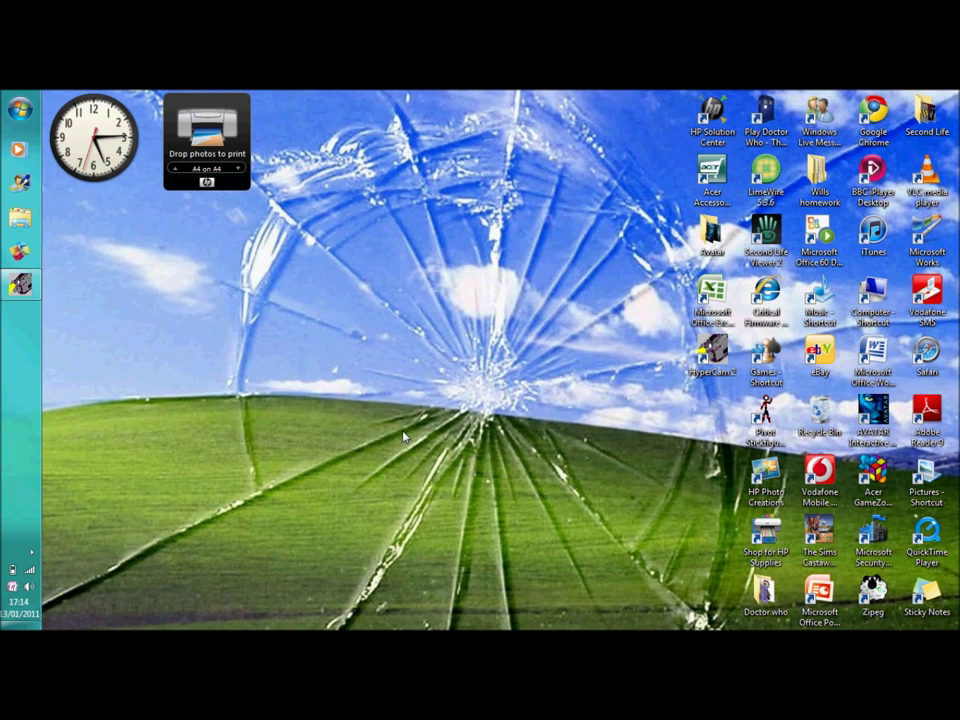
- Launch Google Chrome from the desktop icon to reach the Google UK home page
double_click(873, 118)
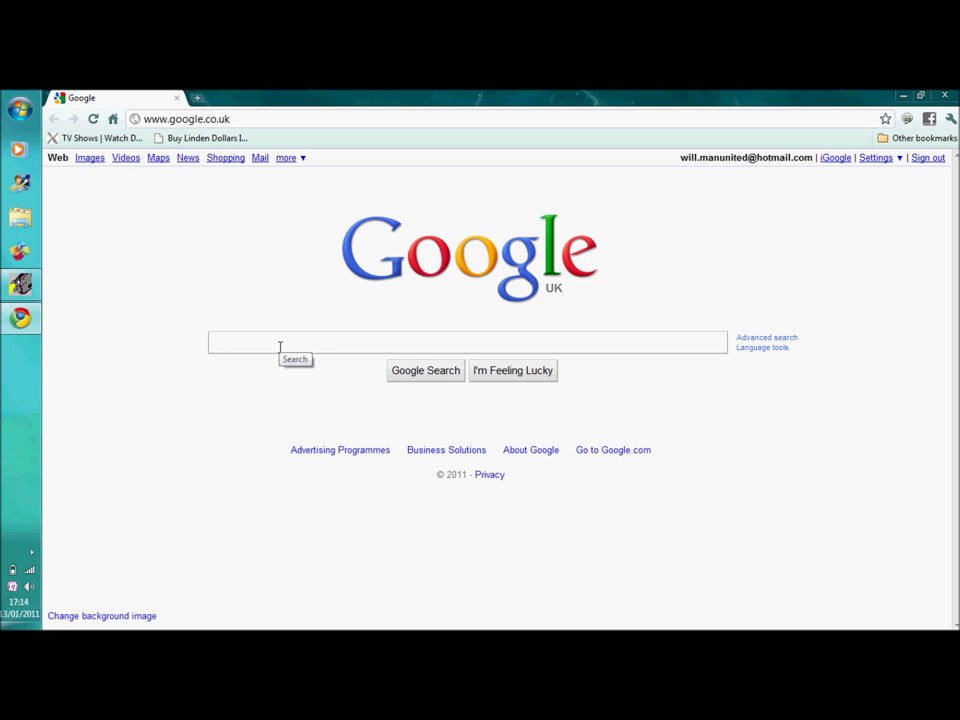
- Search Google for 'Facebook' and open the 'Welcome to Facebook' result
type("Fac")
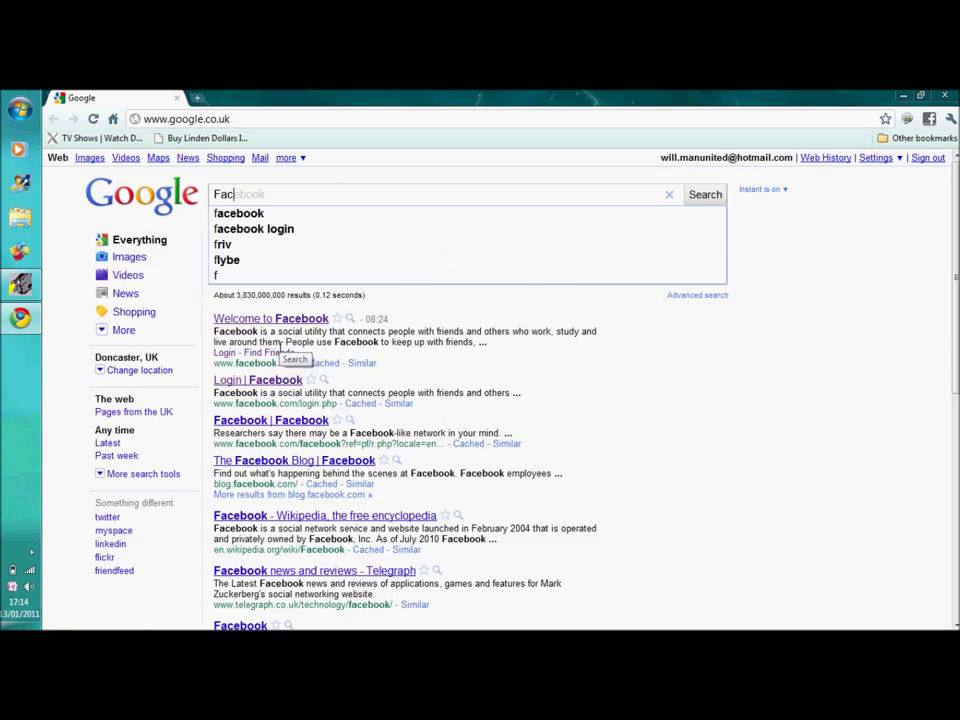
type("ebook")
key("Return")
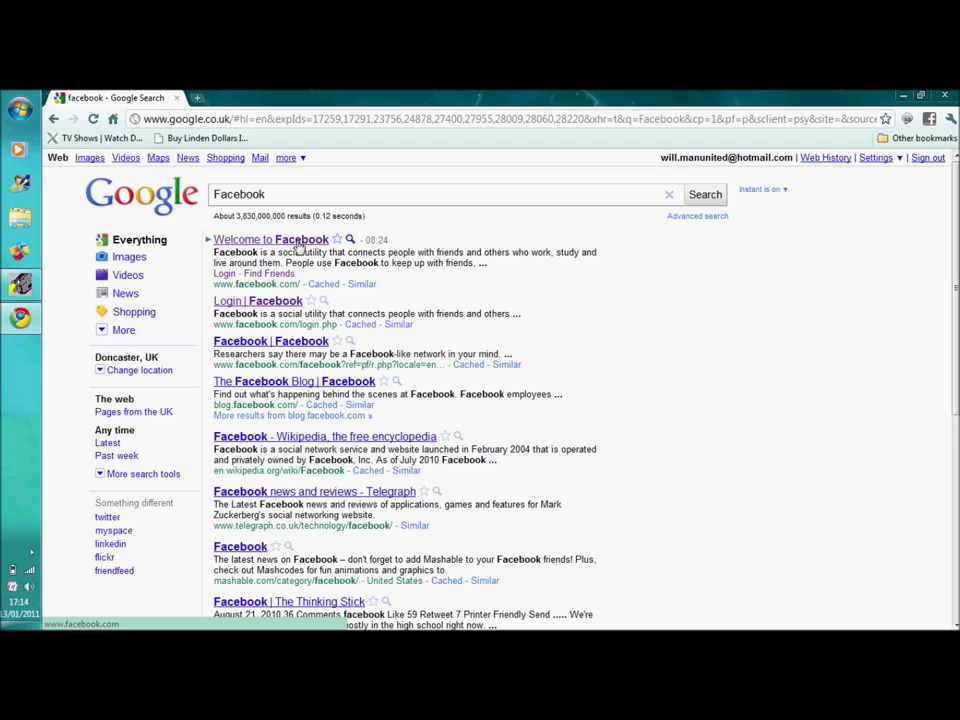
left_click(298, 242)
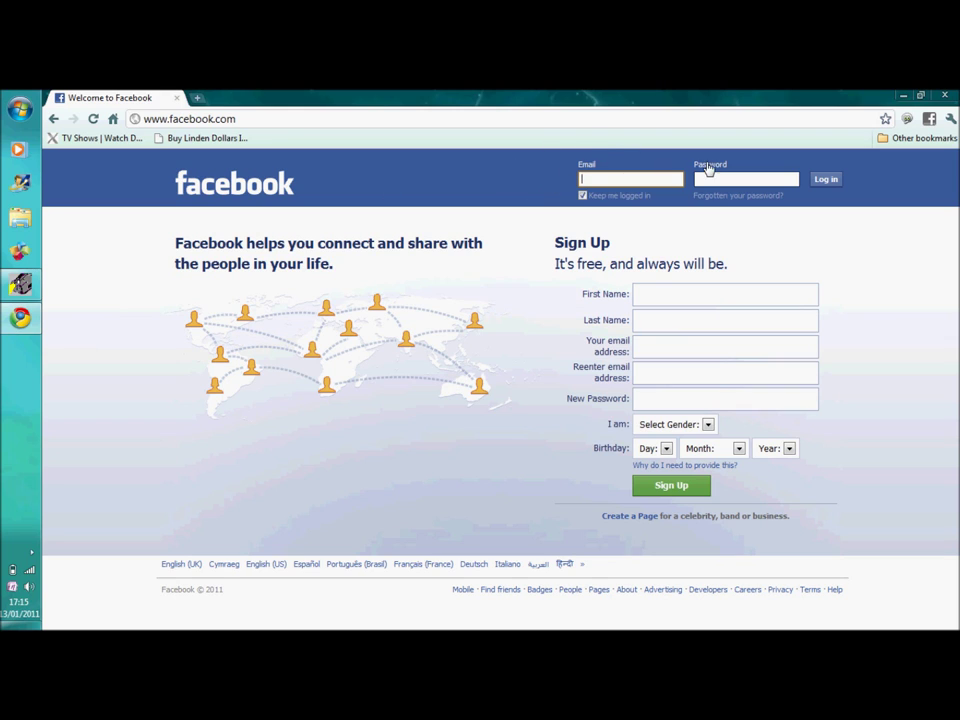
- Enter the new user's first and last name, their e-mail address twice, and a password
left_click(667, 292)
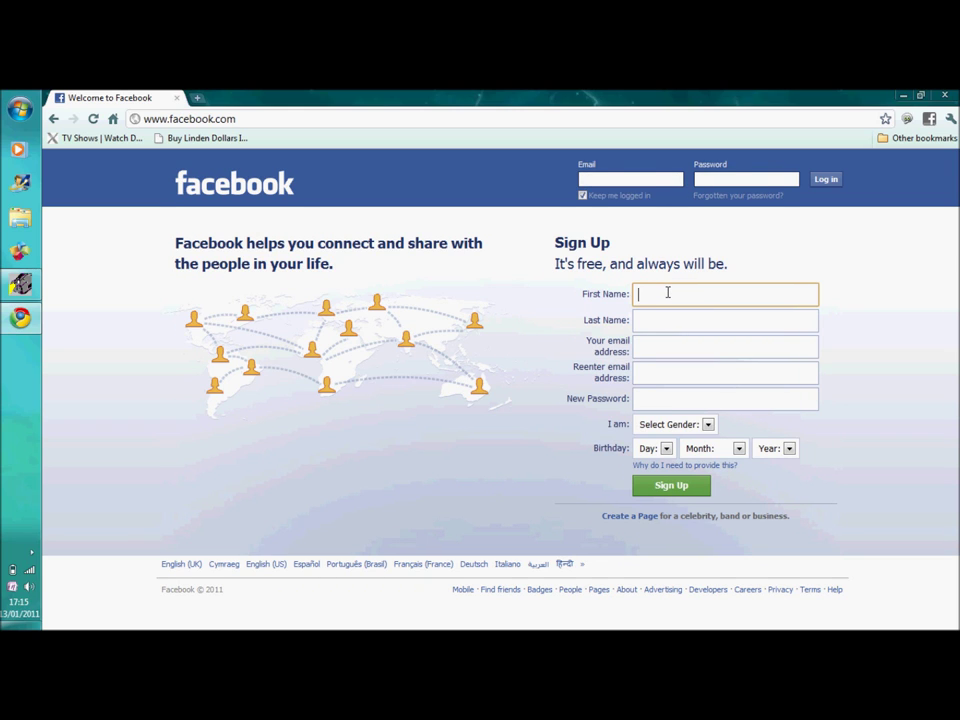
type("Joe")
left_click(648, 325)
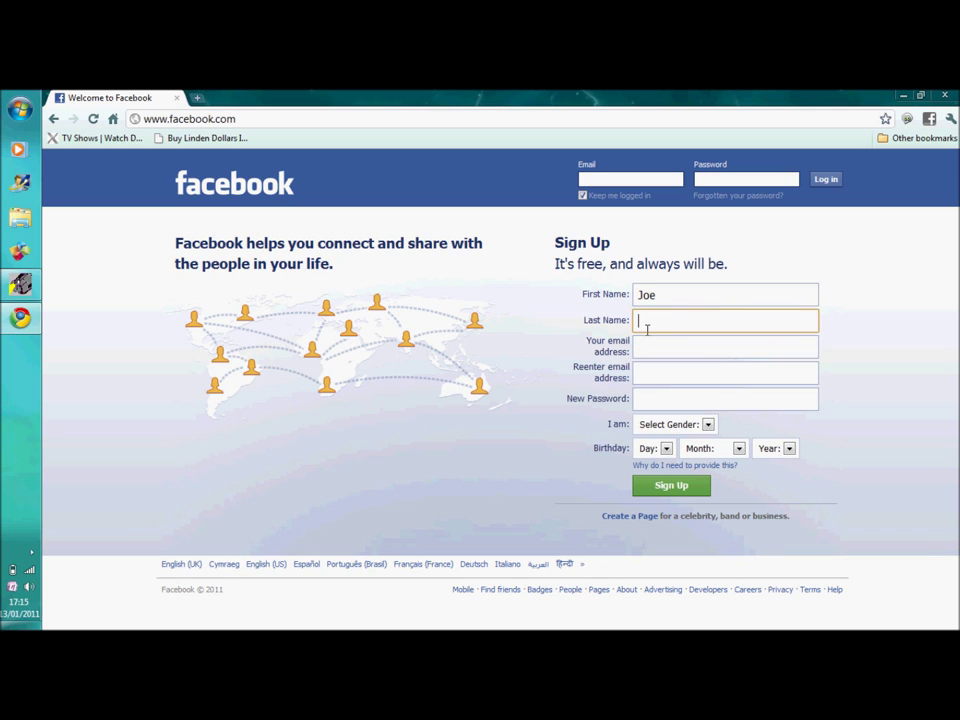
type("Bloggs")
left_click(649, 343)
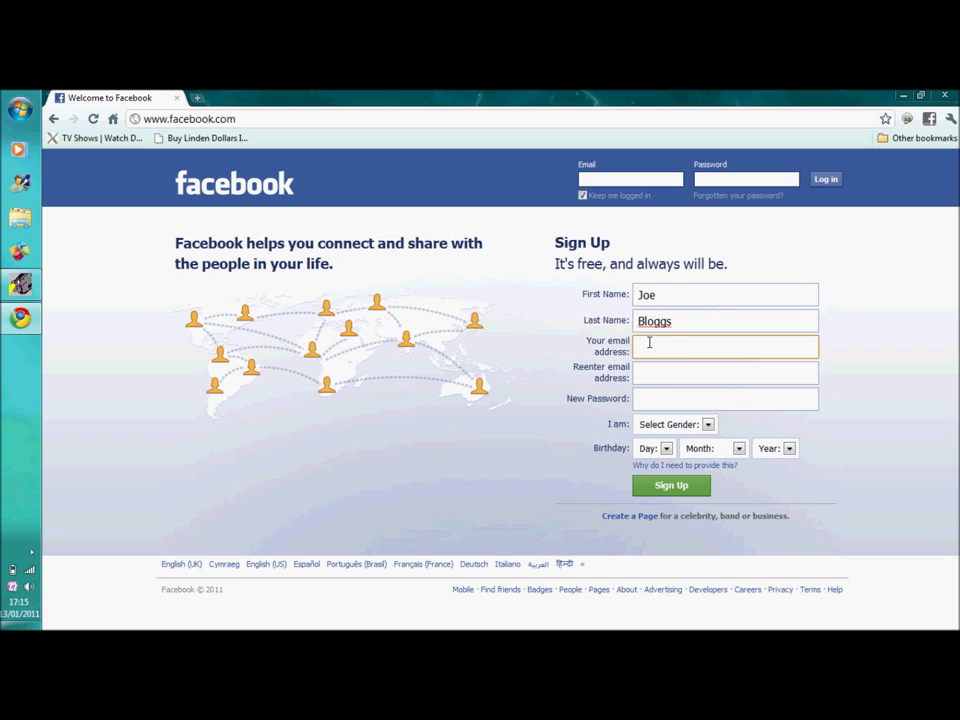
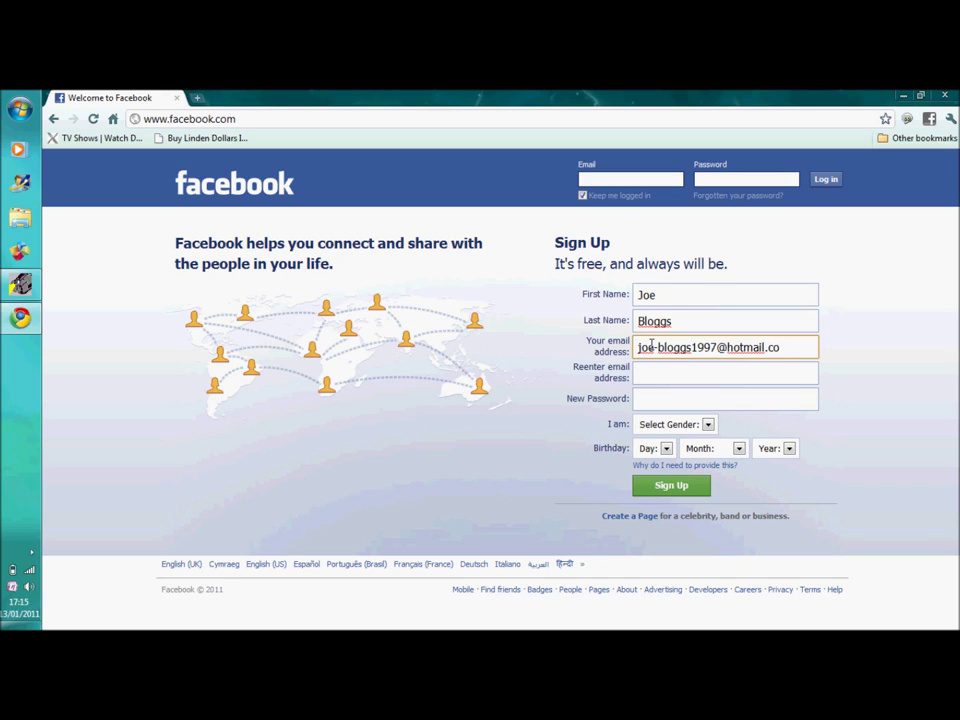
left_click(651, 377)
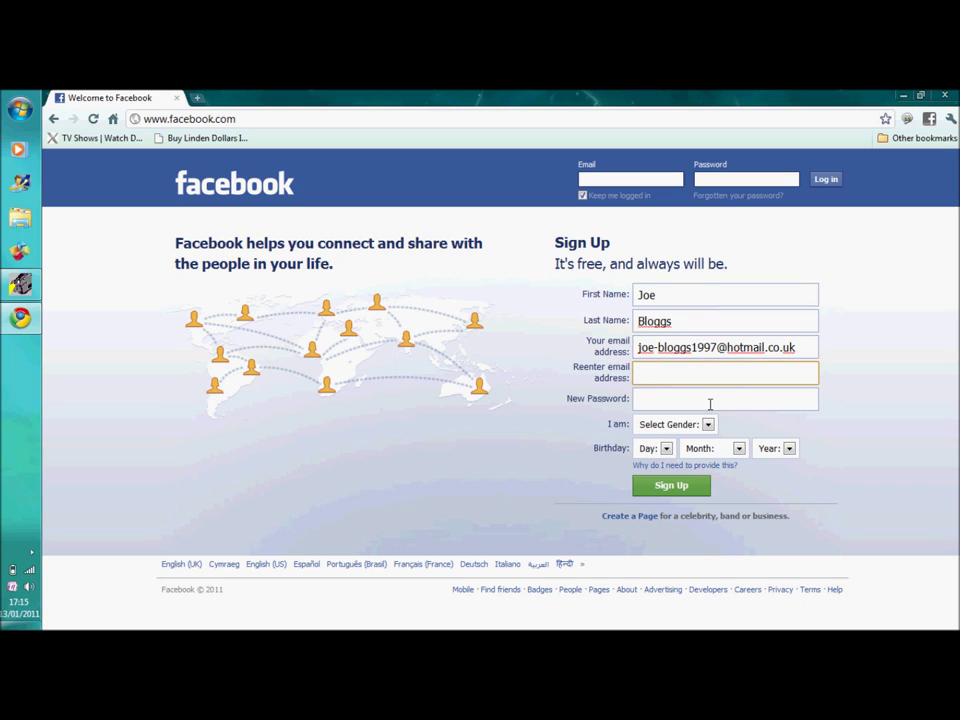
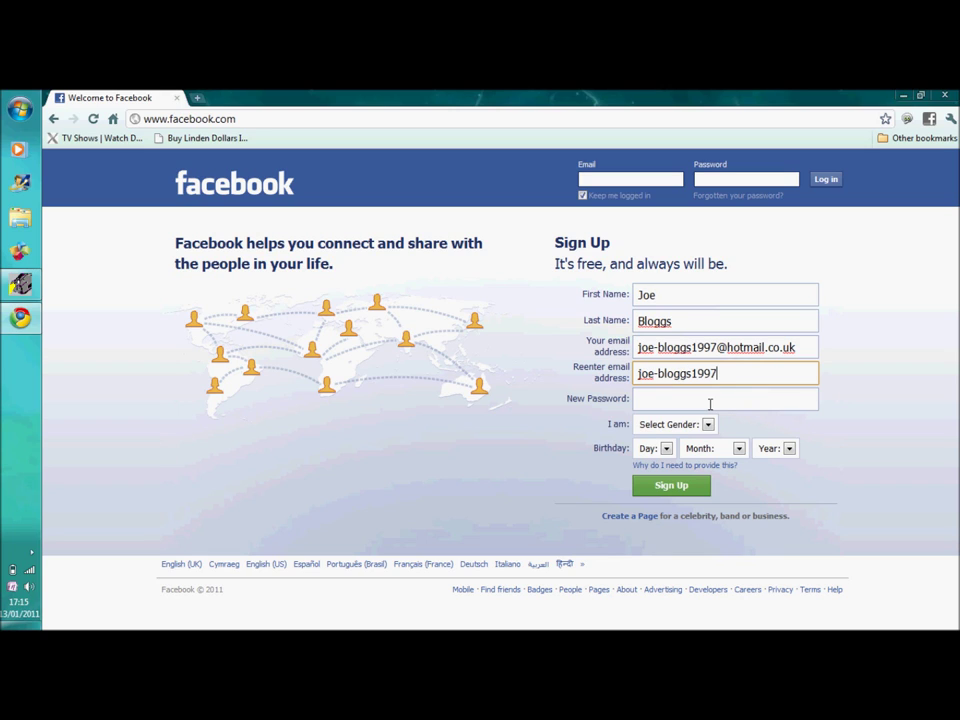
left_click(710, 403)
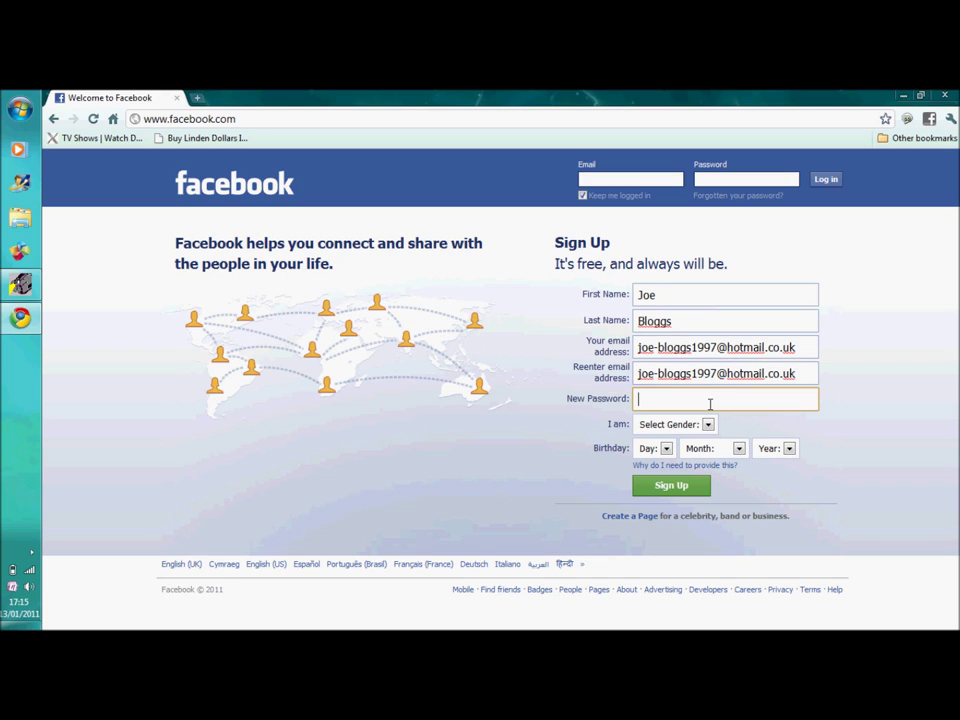
type("********")
left_click(708, 424)
left_click(660, 464)
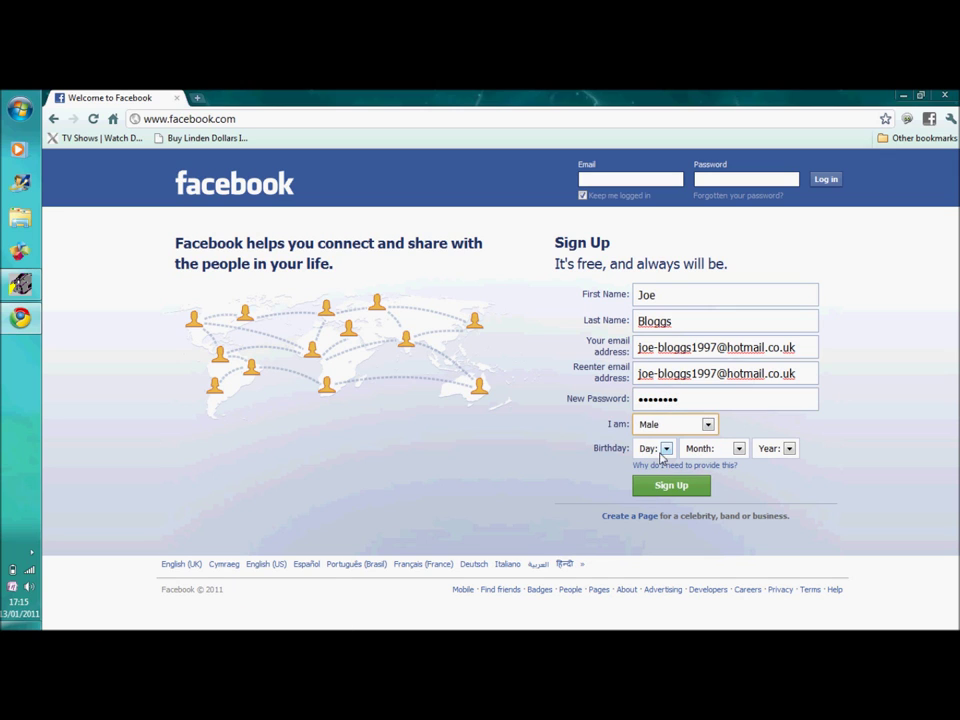
left_click(665, 449)
scroll(672, 350, "down", 2)
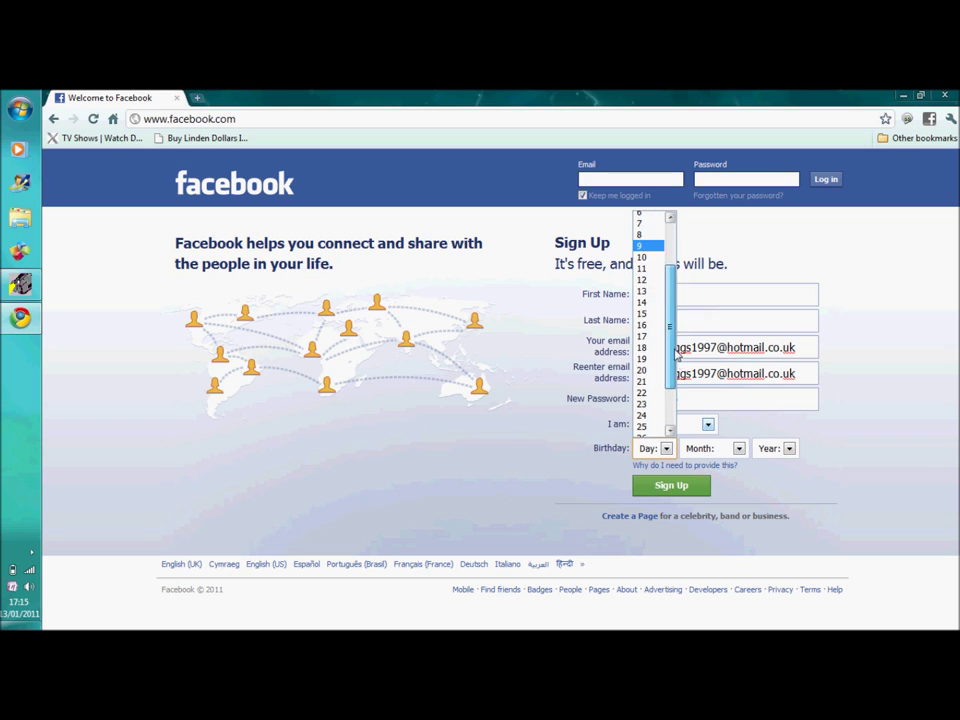
left_click(645, 385)
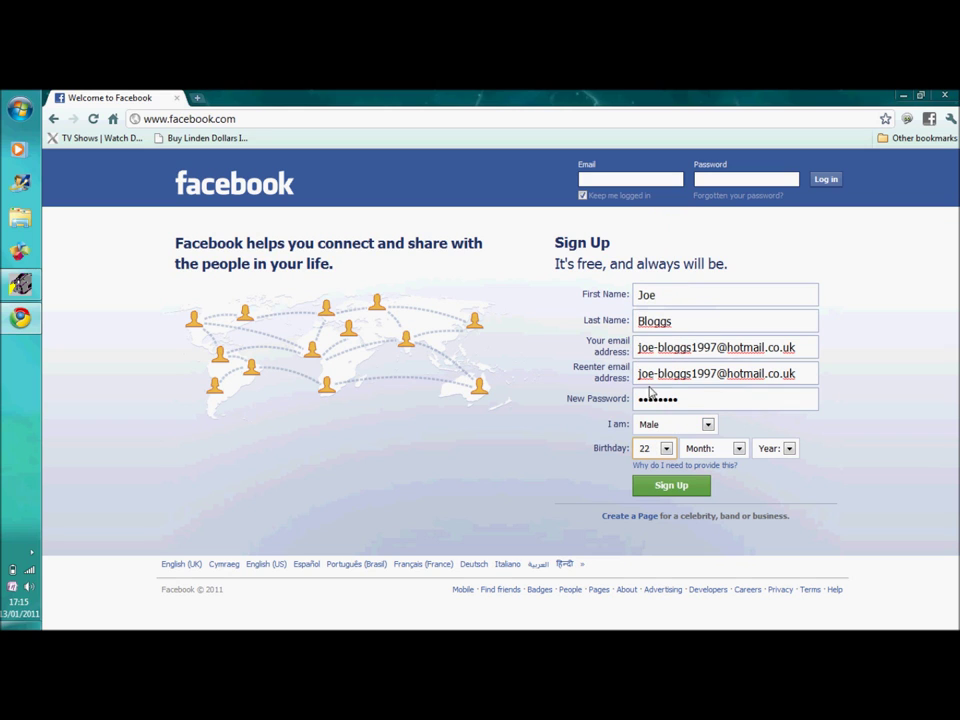
left_click(727, 448)
left_click(722, 533)
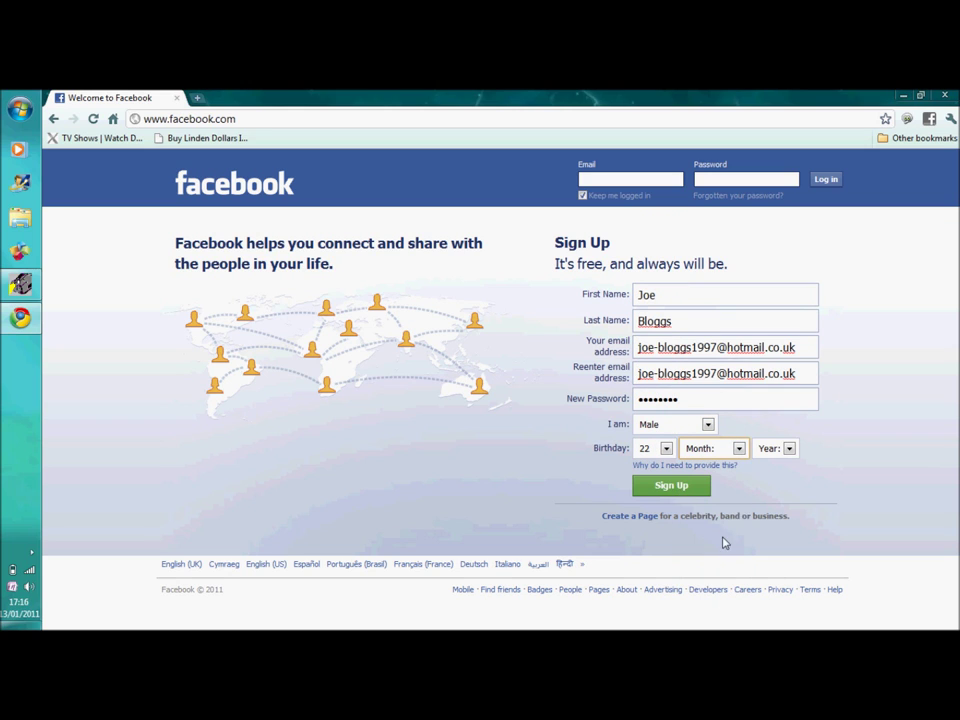
left_click(786, 448)
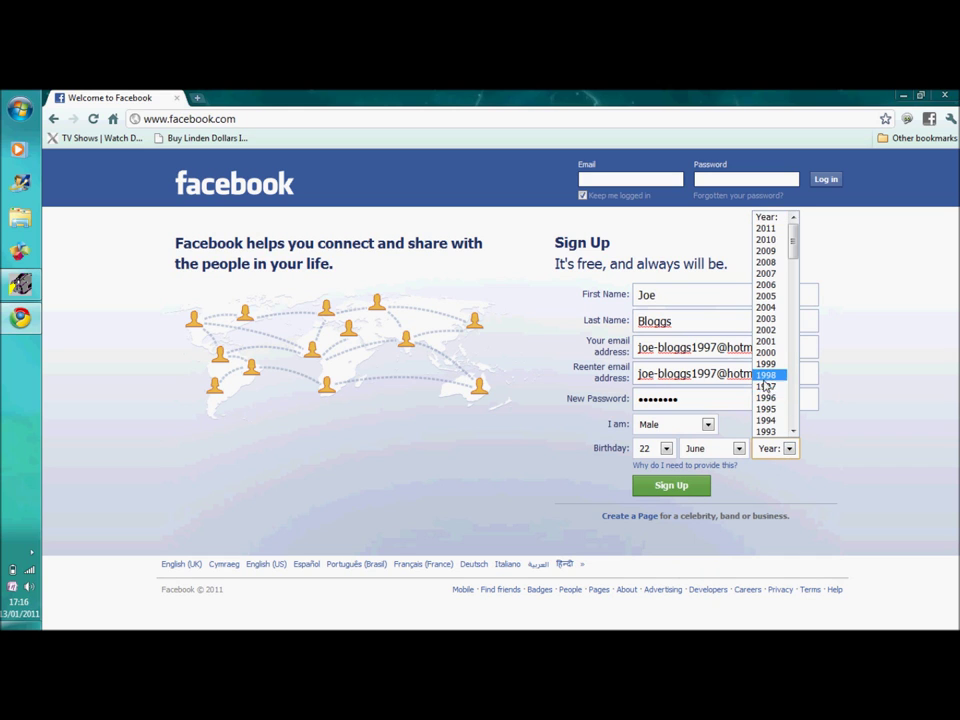
left_click(766, 389)
left_click(671, 493)
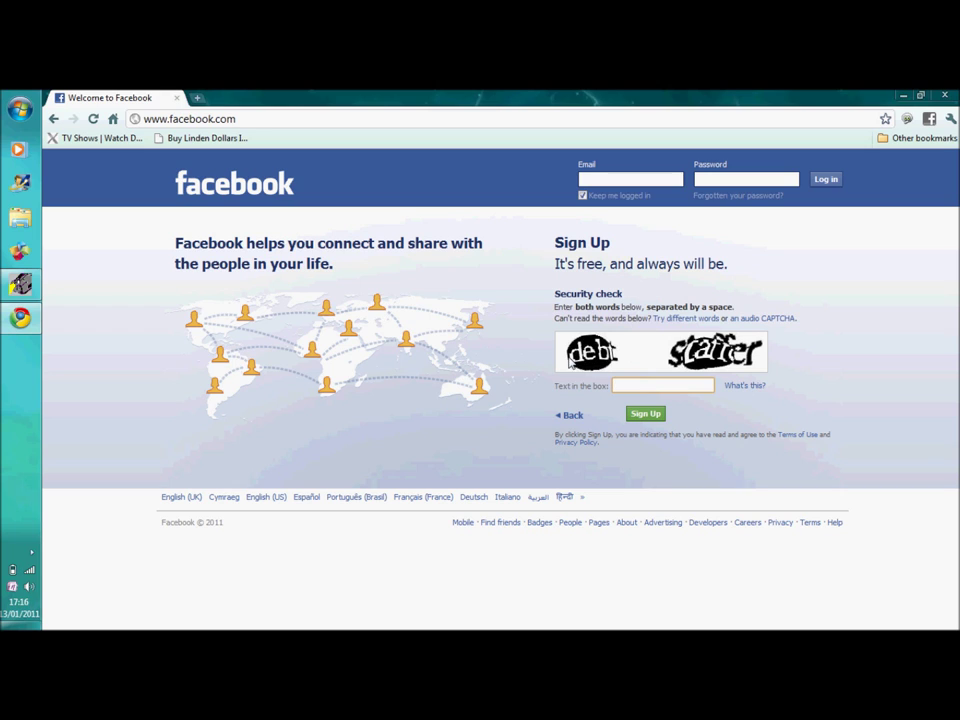
- Enter the two CAPTCHA words in the 'Text in the box' field and submit the check
type("debt staffer")
left_click(648, 416)
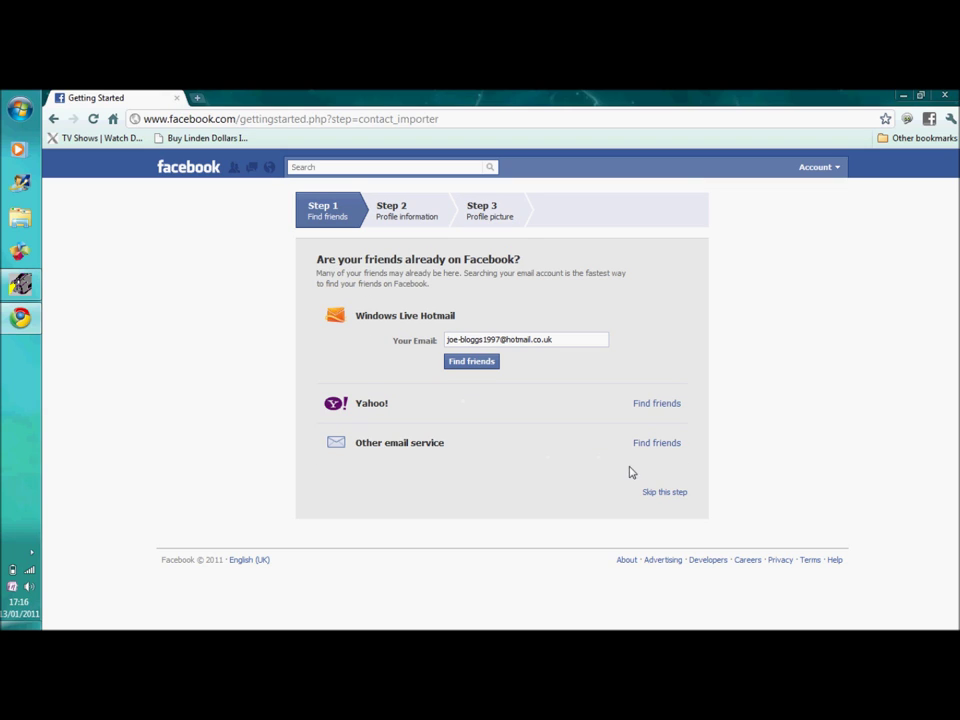
- Skip finding friends and save Hungerhill School, leaving year 2013, as the secondary school
left_click(675, 496)
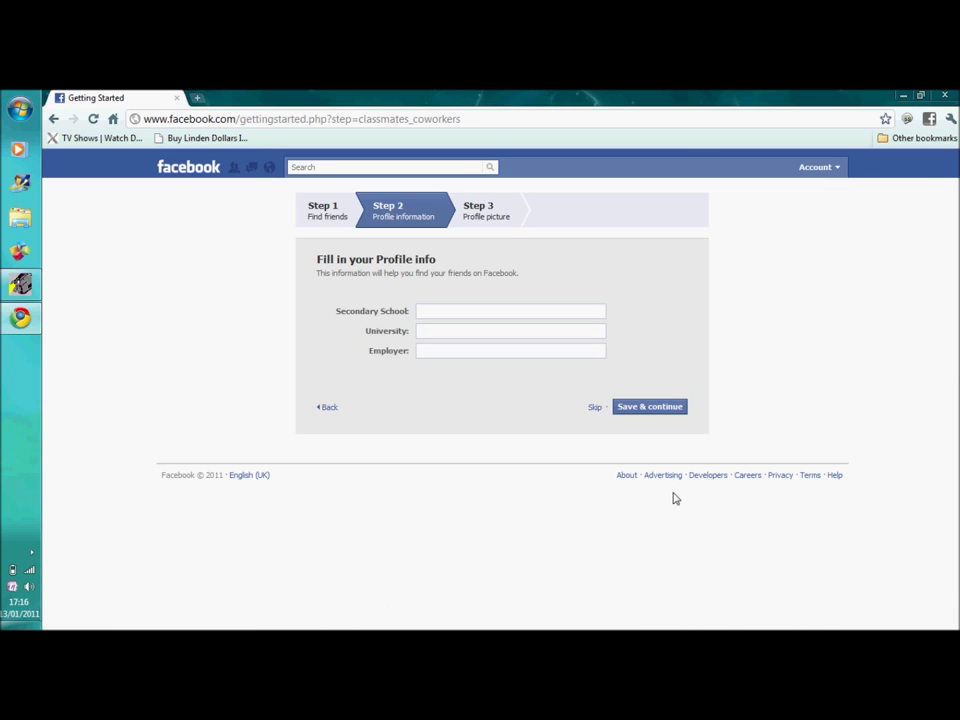
left_click(451, 313)
type("Hung")
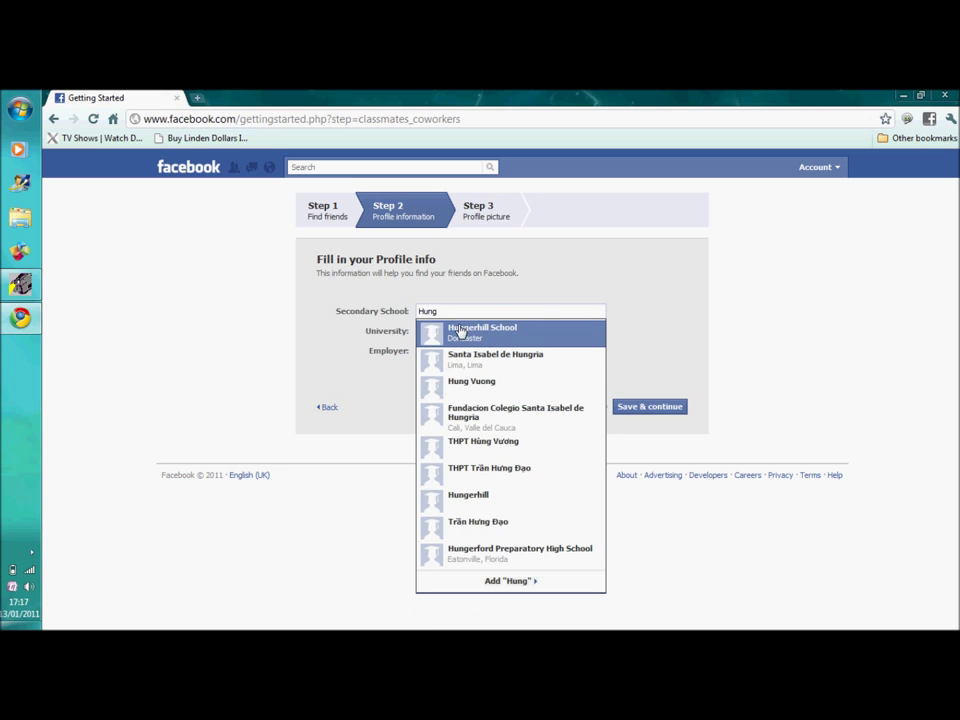
left_click(476, 341)
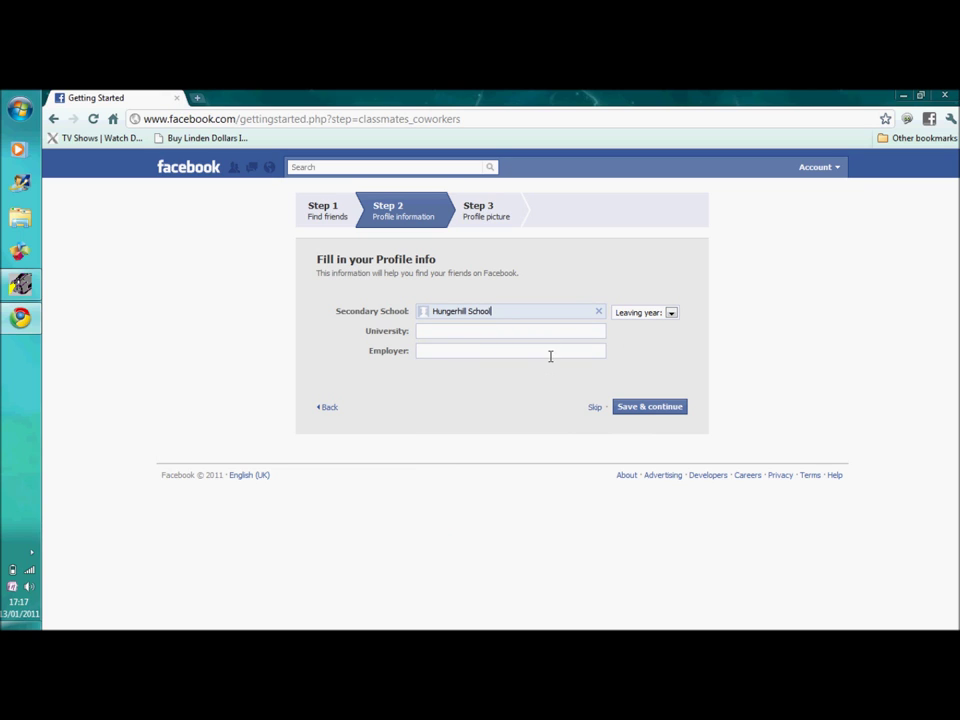
left_click(671, 313)
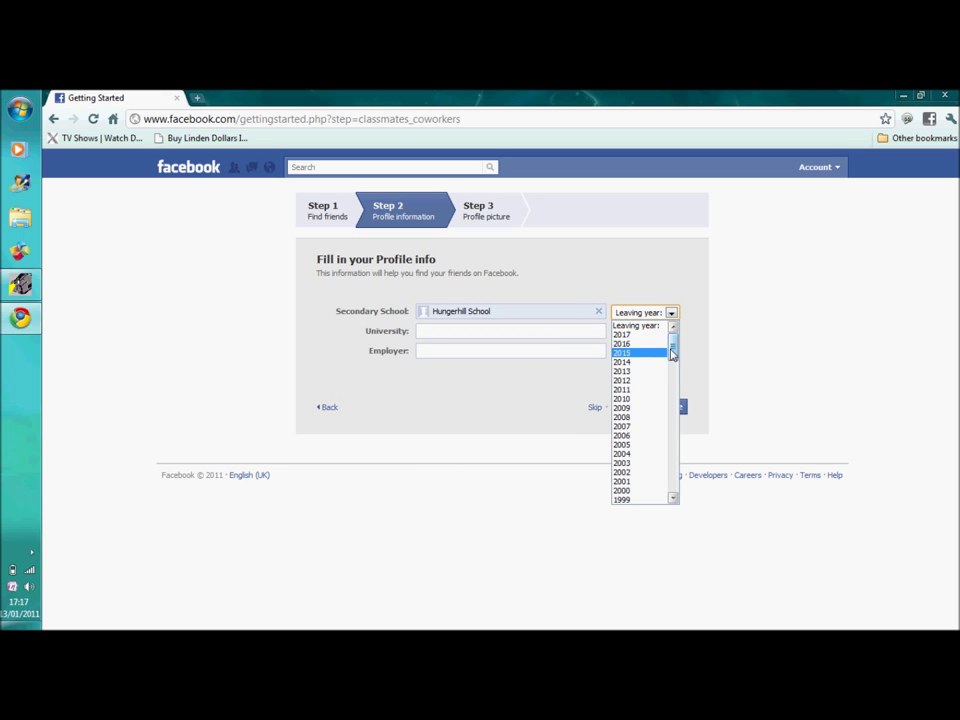
left_click(657, 380)
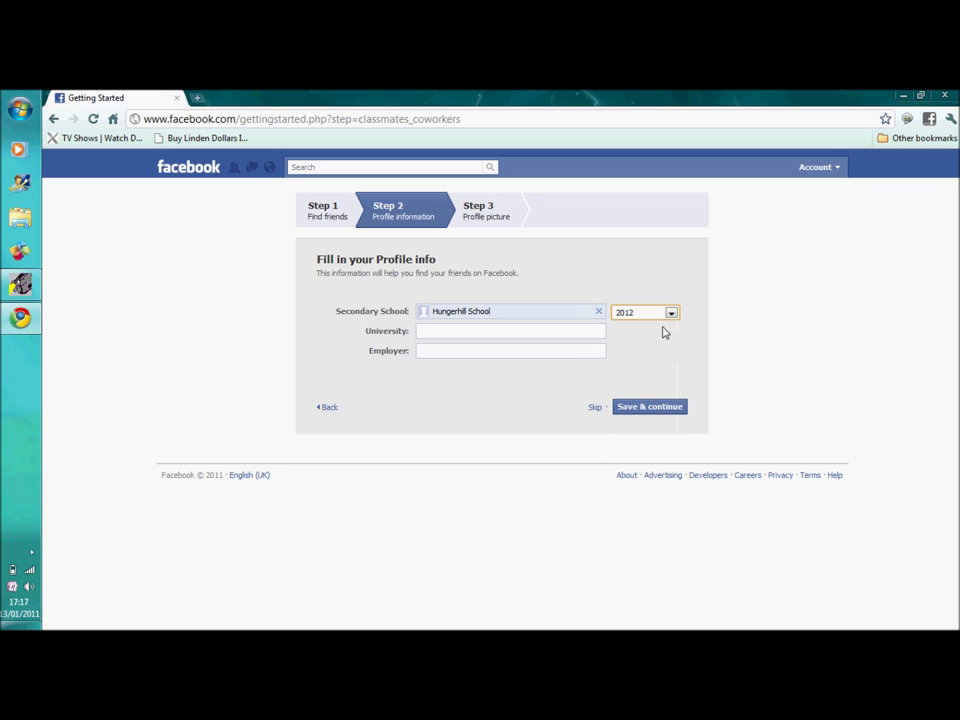
left_click(649, 408)
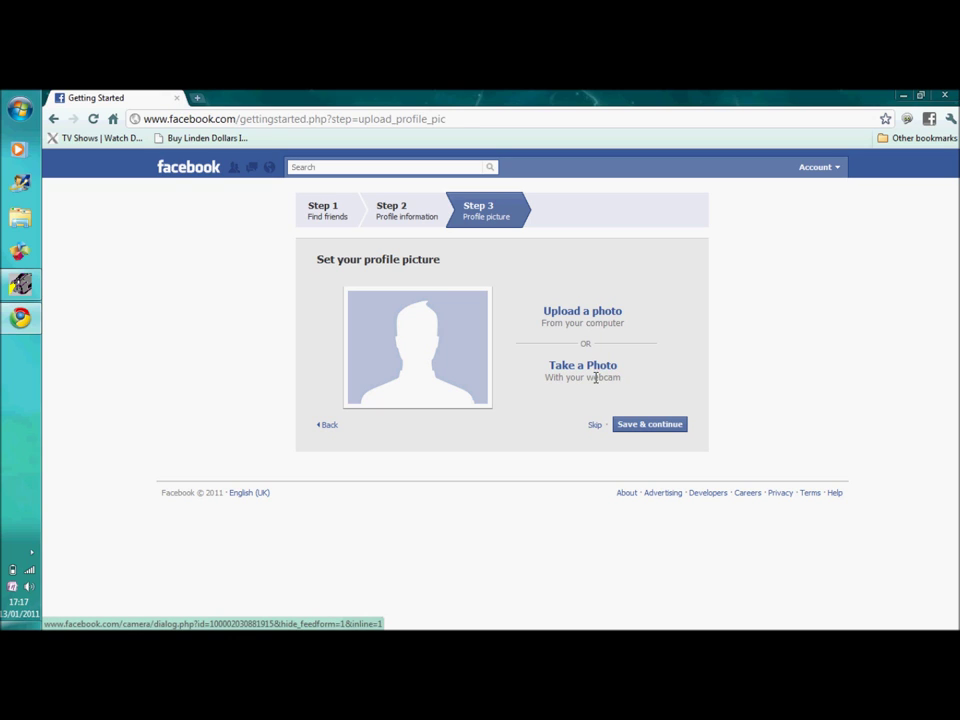
- Skip the Step 3 profile picture to reach the Facebook home page
left_click(598, 428)
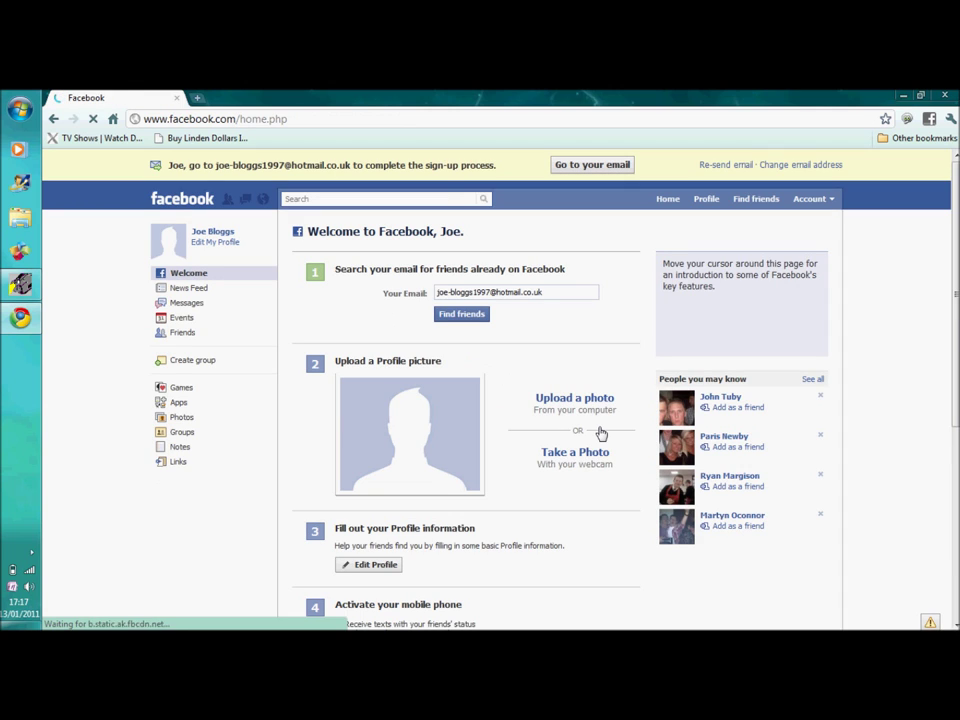
mouse_move(600, 432)
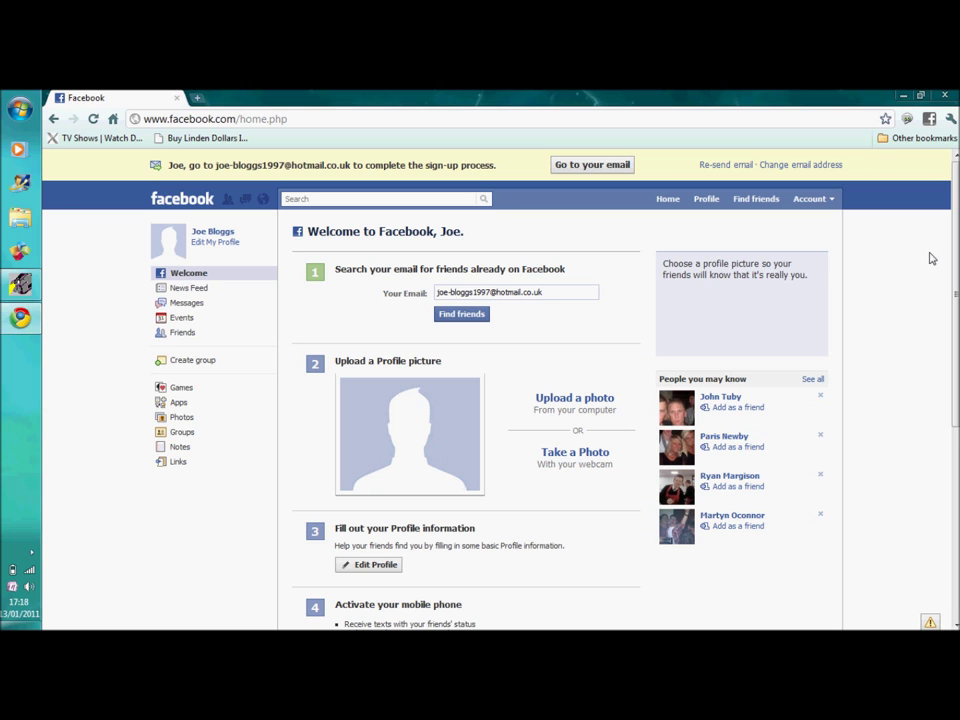
scroll(930, 258, "down", 3)
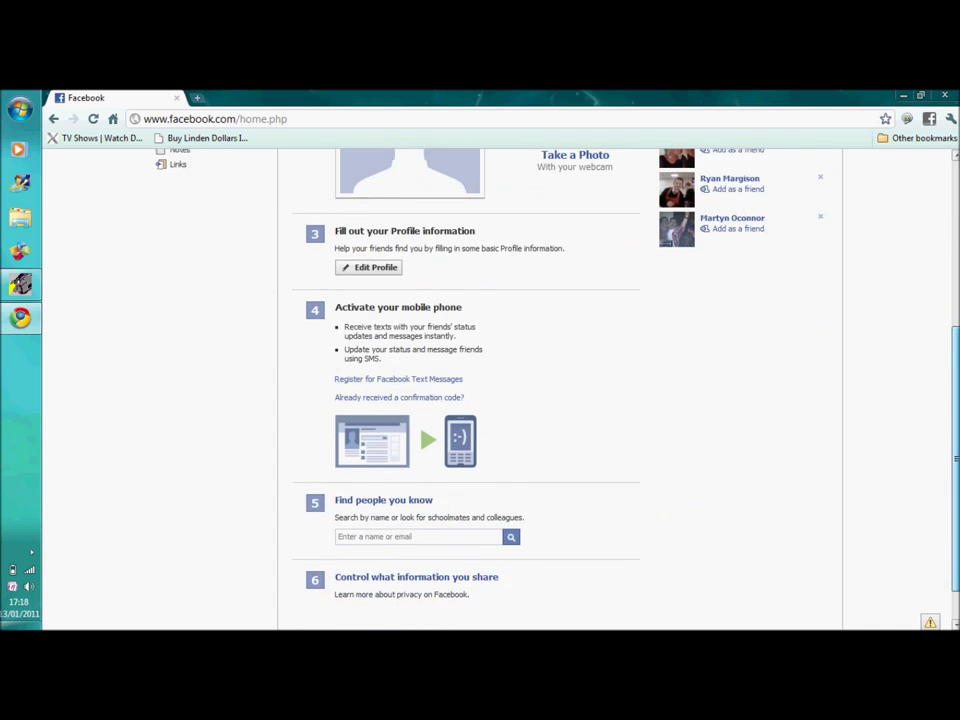
scroll(935, 255, "down", 1)
scroll(940, 250, "up", 4)
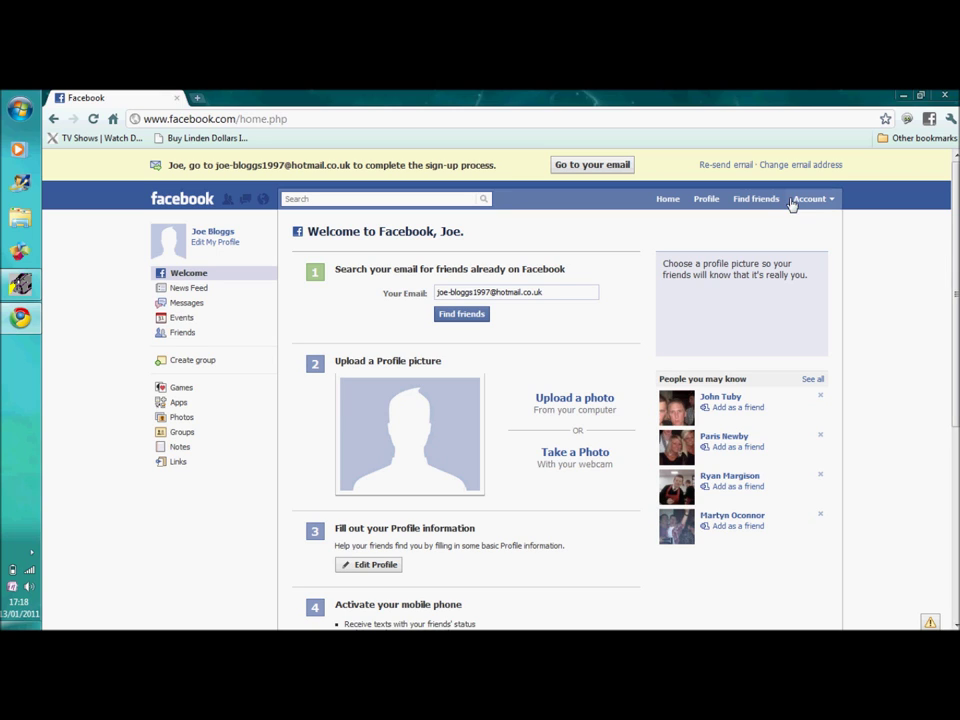
mouse_move(170, 180)
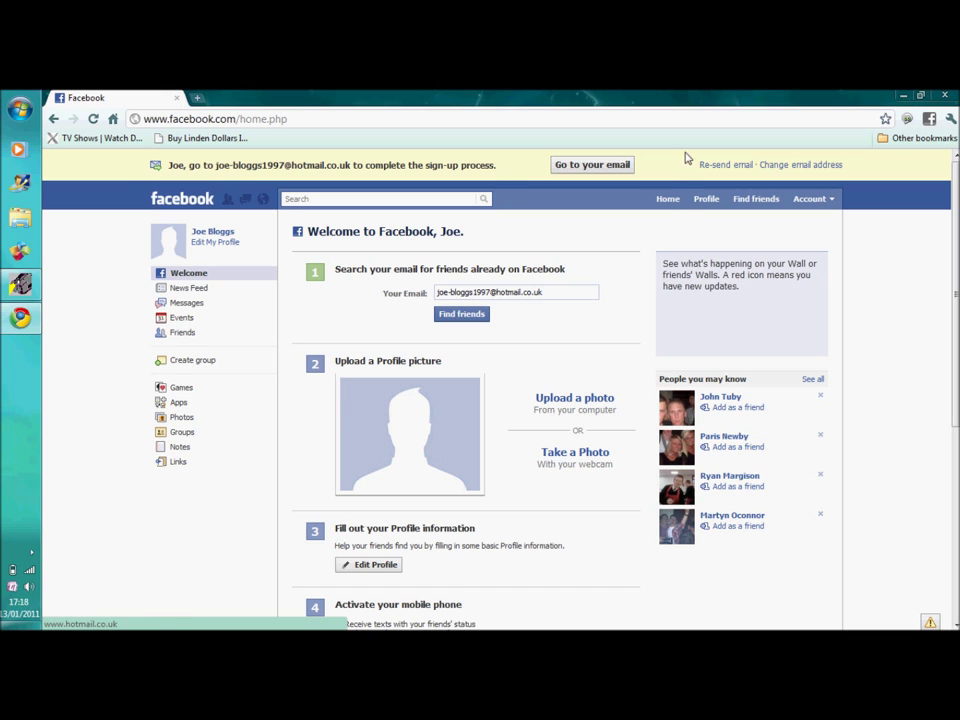
mouse_move(668, 203)
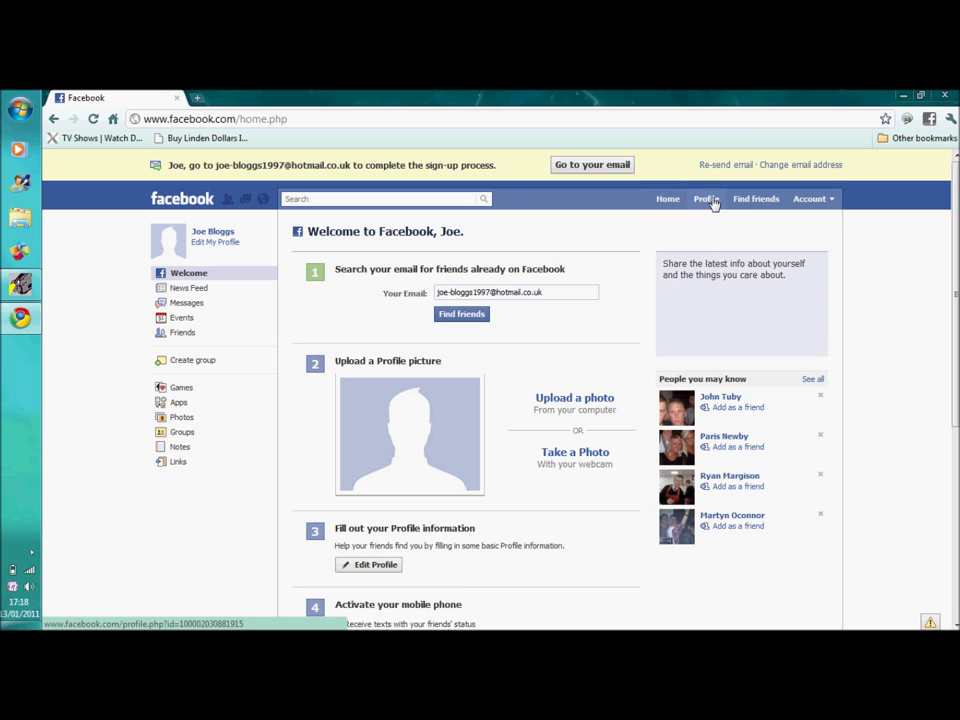
- Open the profile, close the 'Add a picture of yourself' popup, and switch to the Wall
left_click(712, 201)
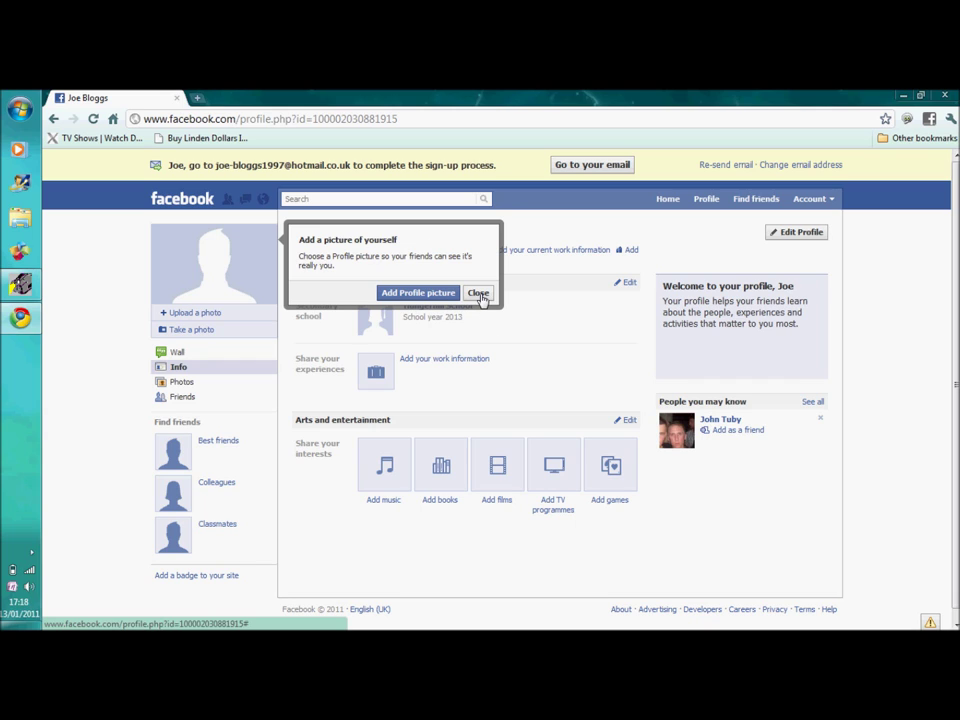
left_click(479, 294)
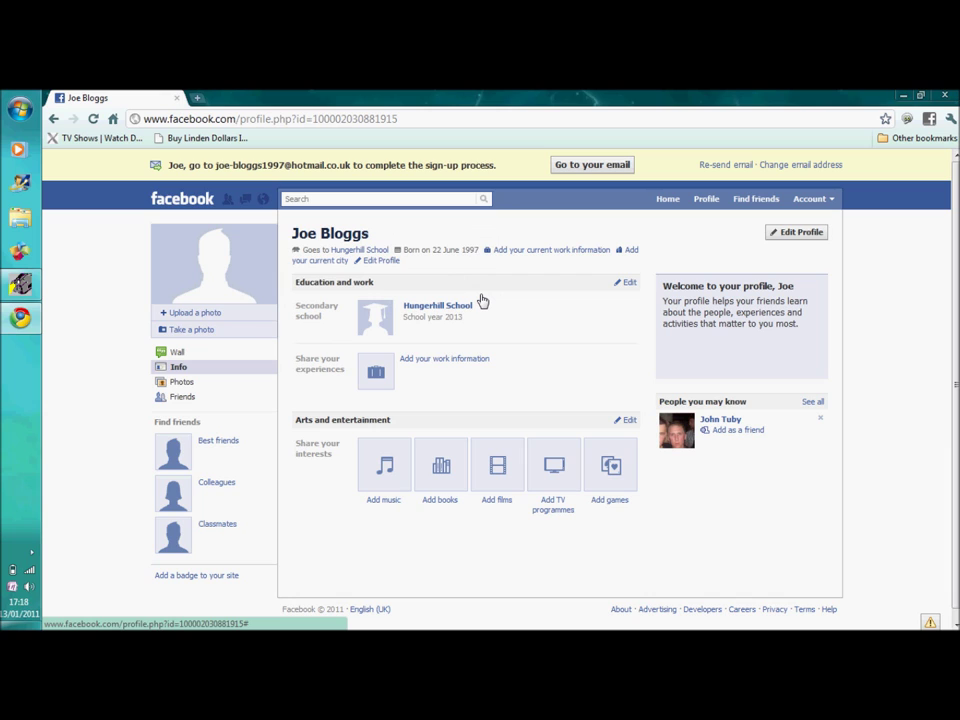
left_click(177, 353)
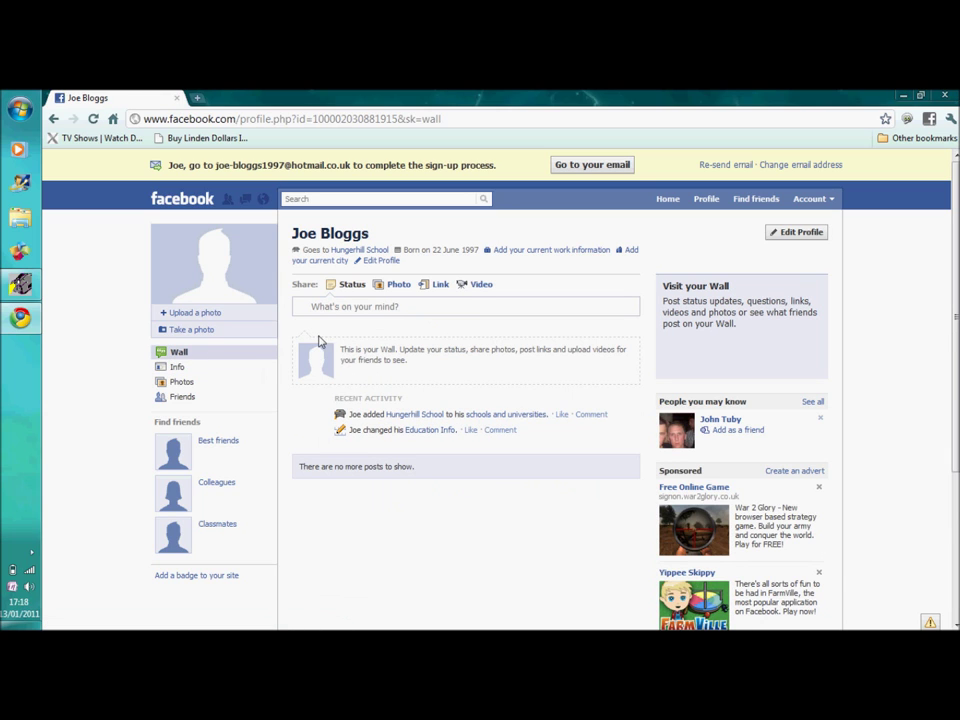
left_click(362, 305)
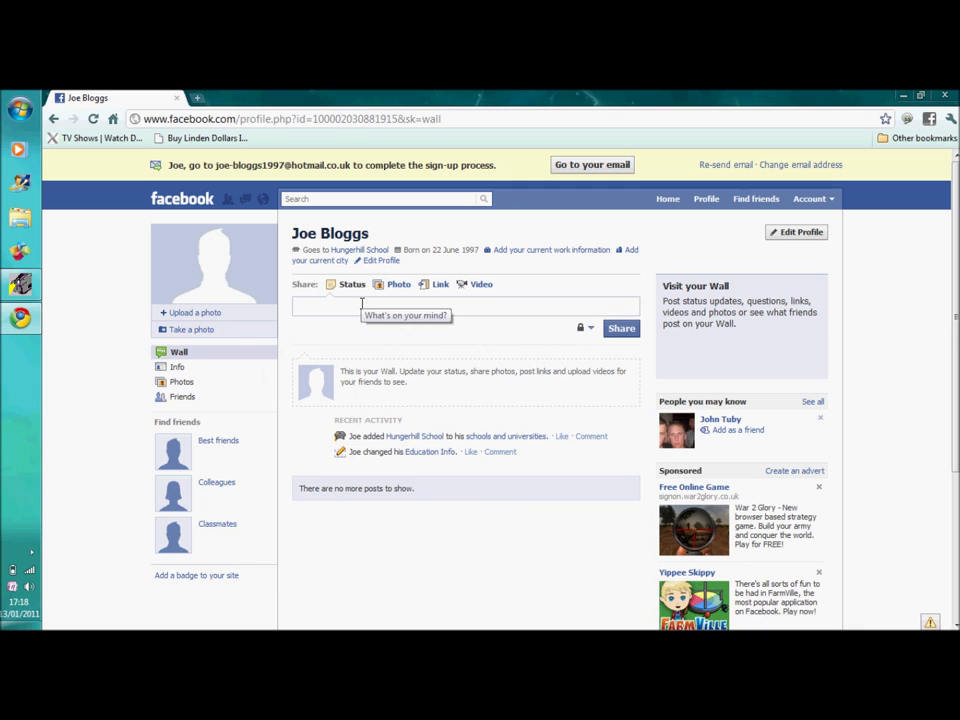
- Share the status 'Talking to the computer' on the profile Wall
type("TTalking ")
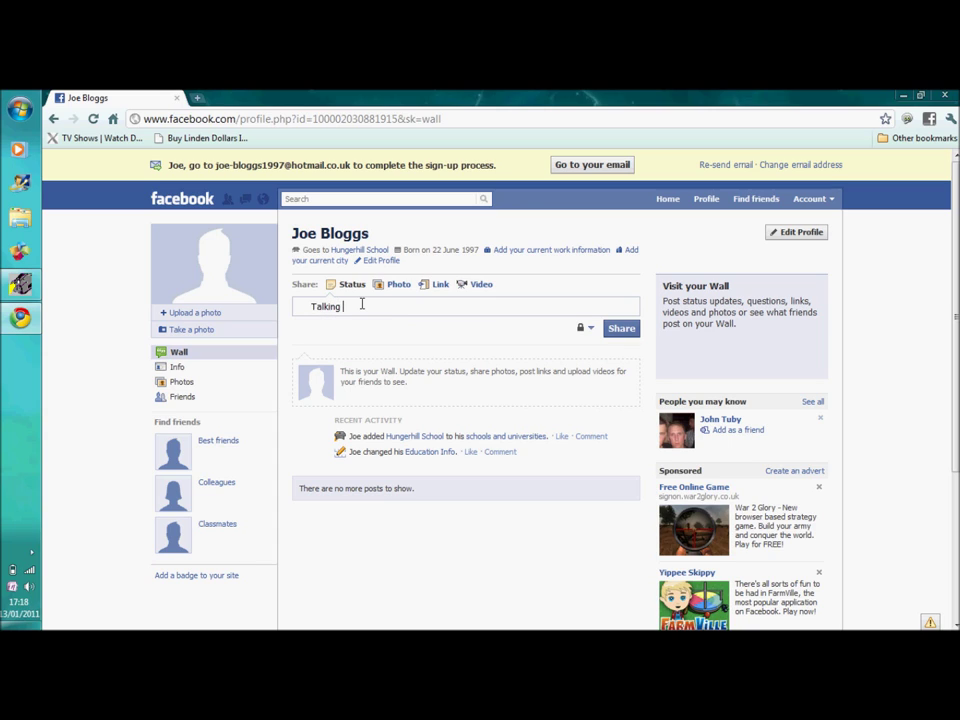
type("to the computer")
left_click(613, 332)
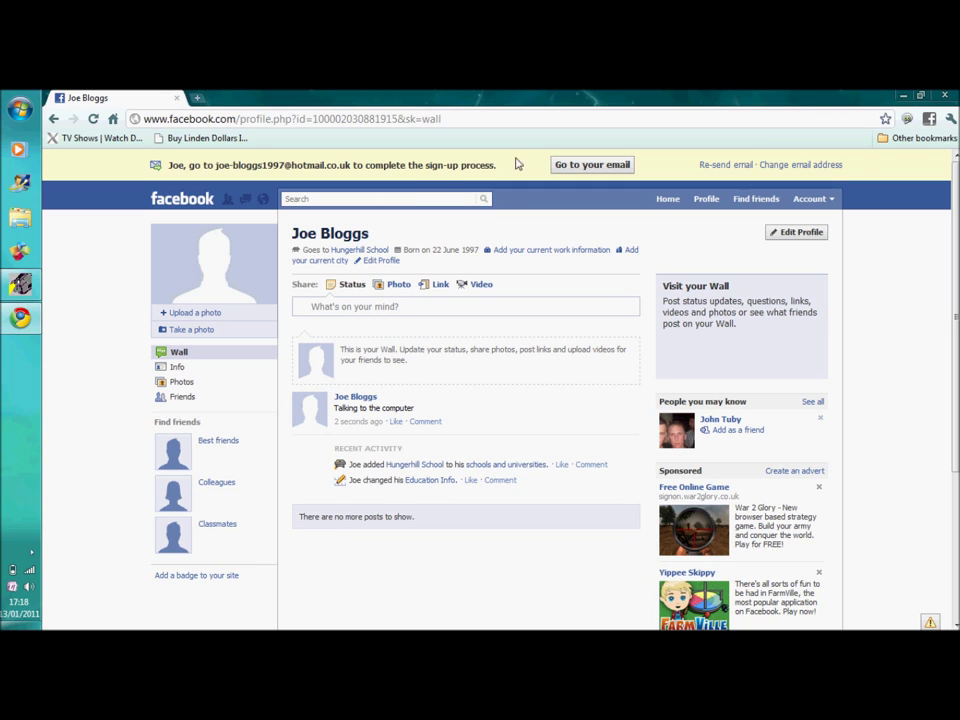
- Open Find friends and confirm friend requests, messages and notifications are all empty
left_click(750, 206)
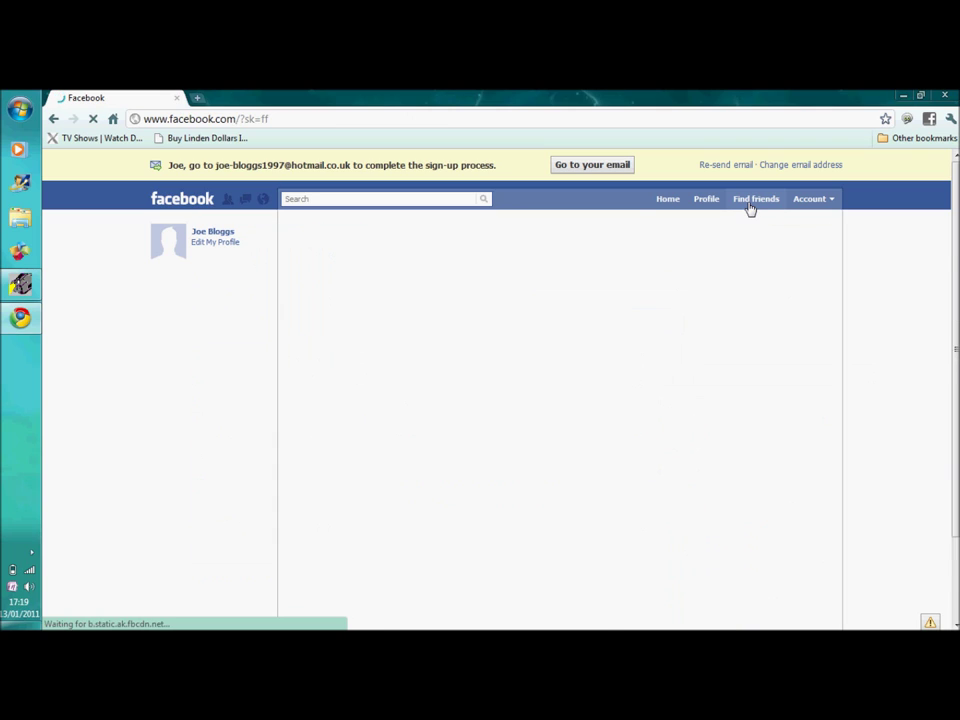
left_click(226, 200)
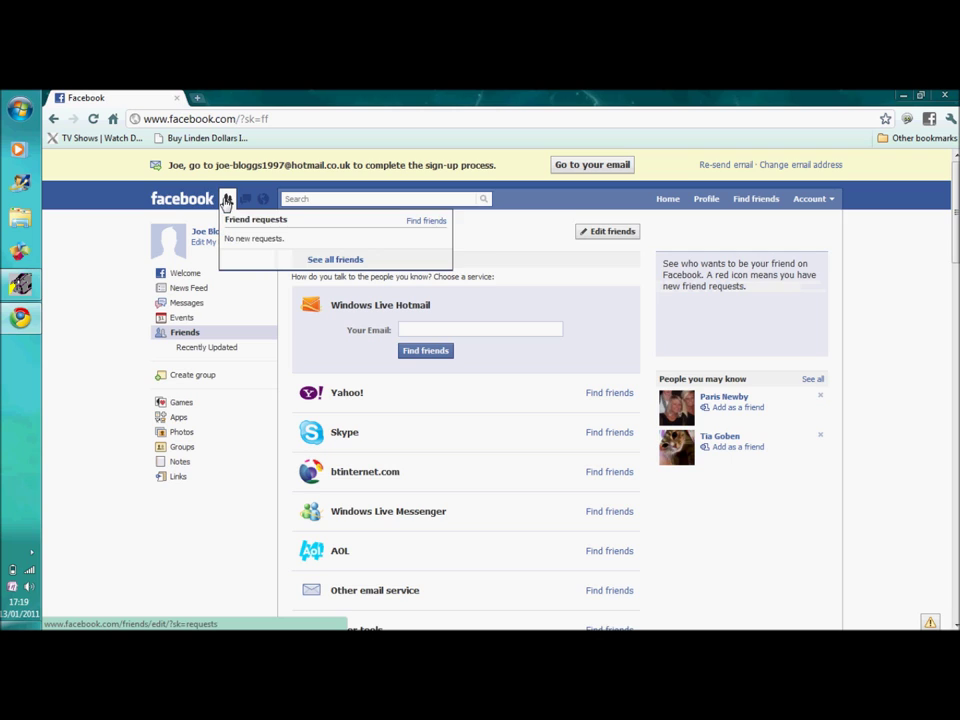
left_click(245, 201)
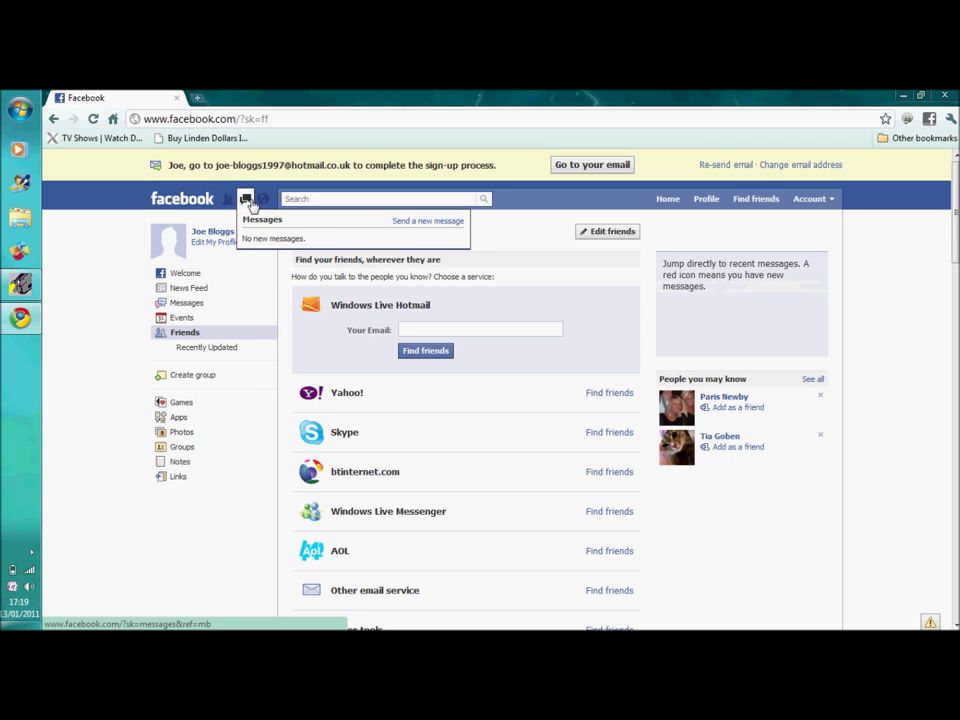
left_click(261, 202)
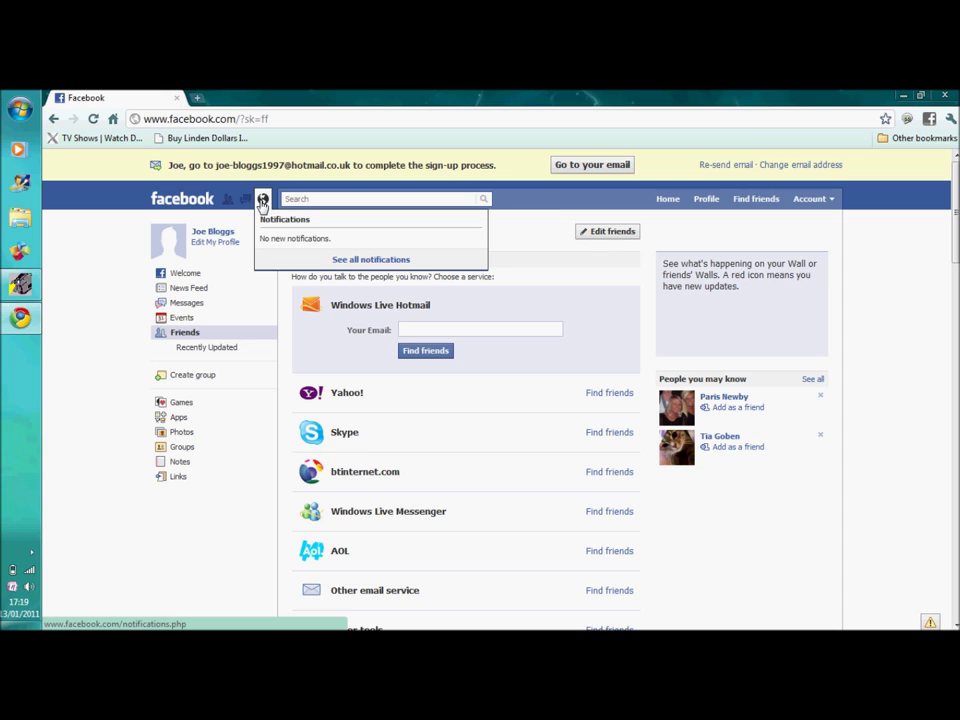
left_click(272, 203)
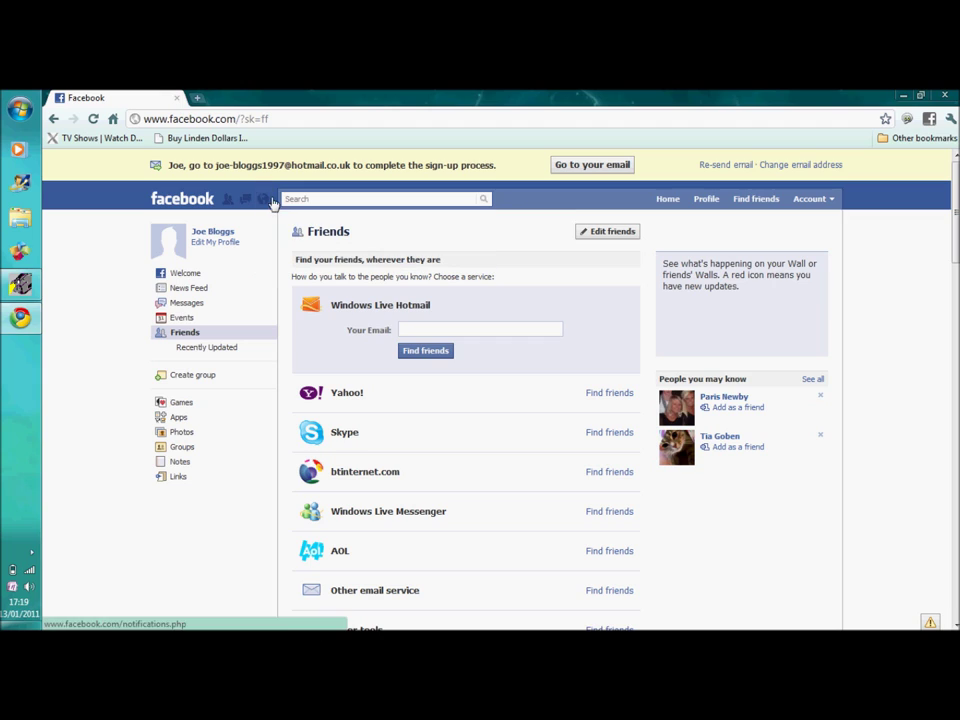
left_click(310, 198)
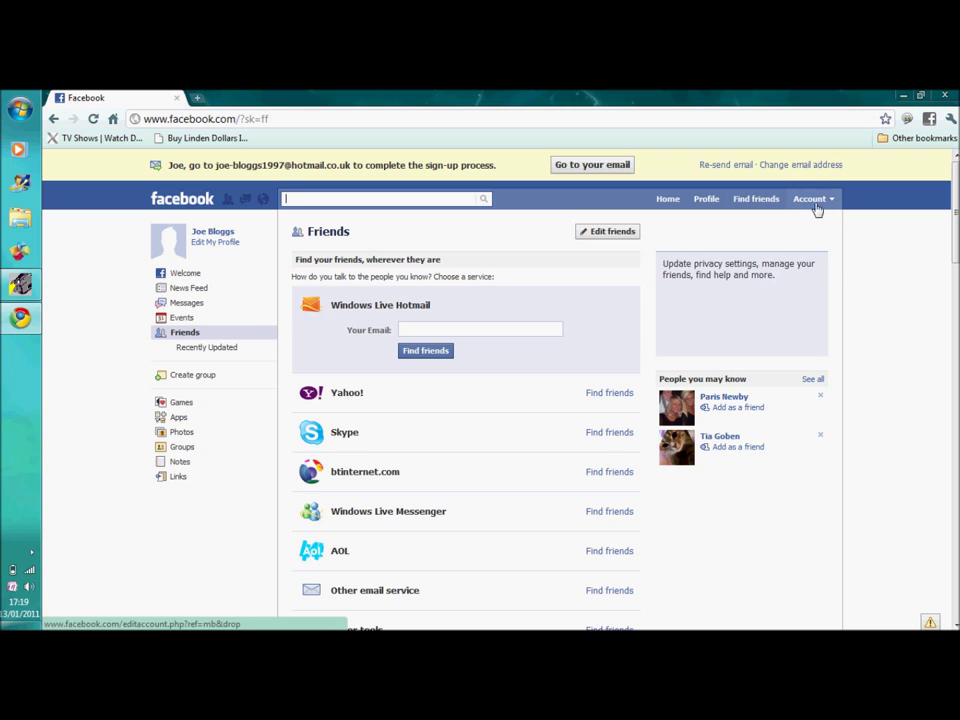
- Search Facebook for 'Farmville' and pick the FarmVille app suggestion
left_click(379, 199)
type("FA")
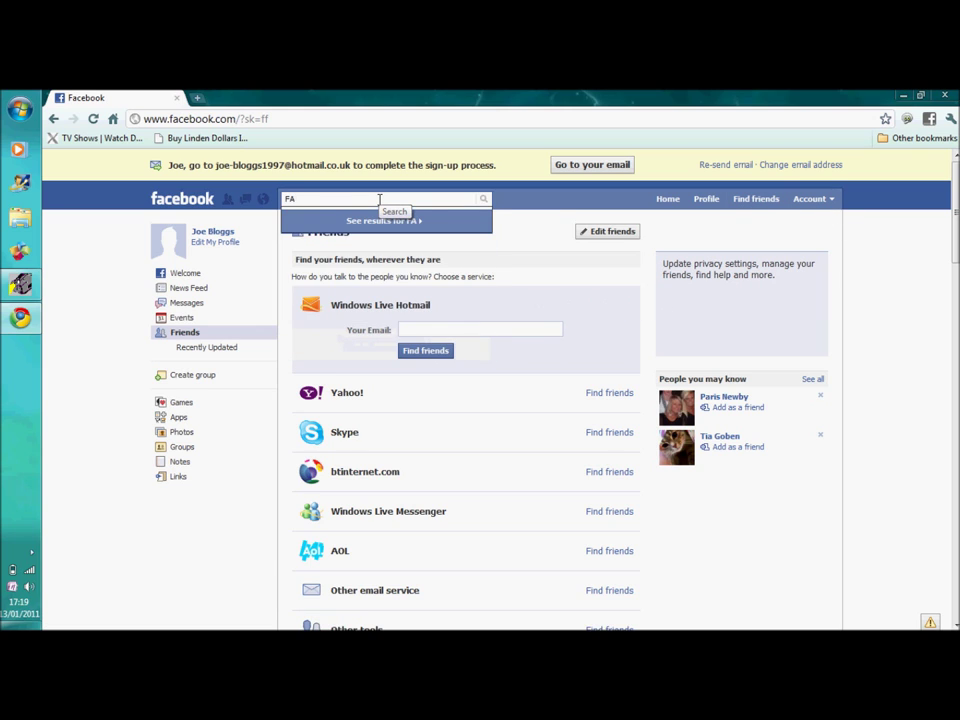
key("BackSpace")
type("arm")
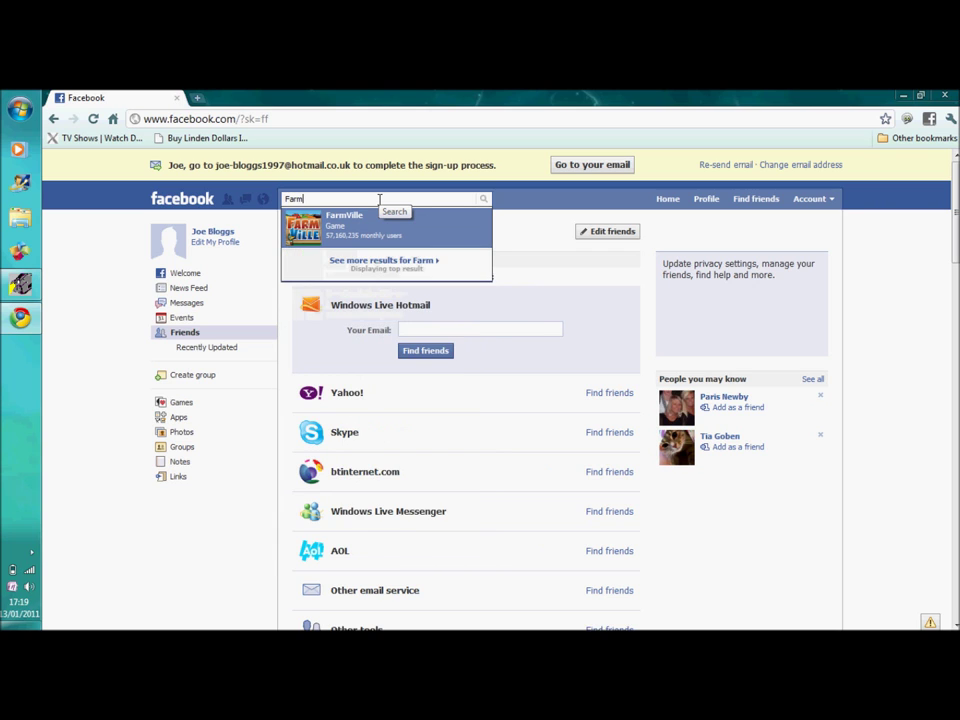
type("vilee")
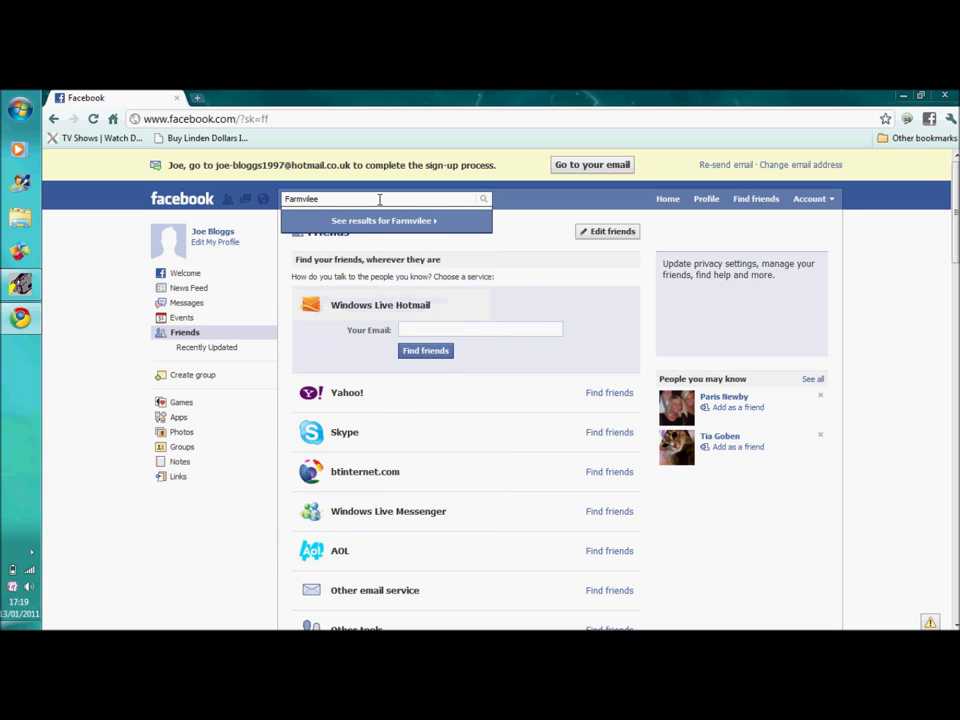
key("BackSpace")
key("BackSpace")
type("le")
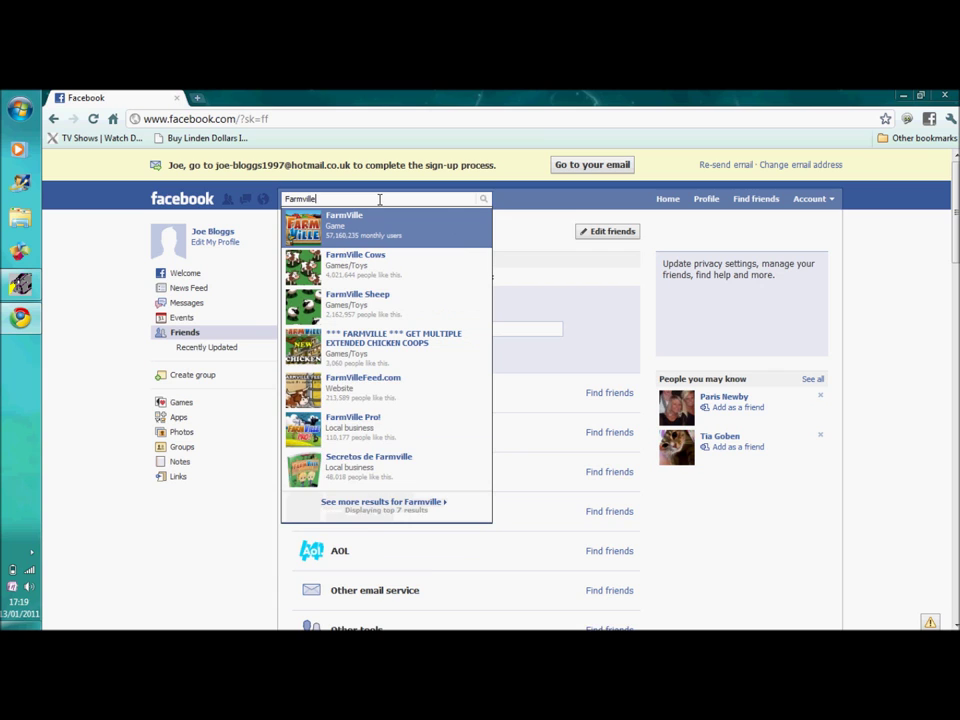
left_click(370, 230)
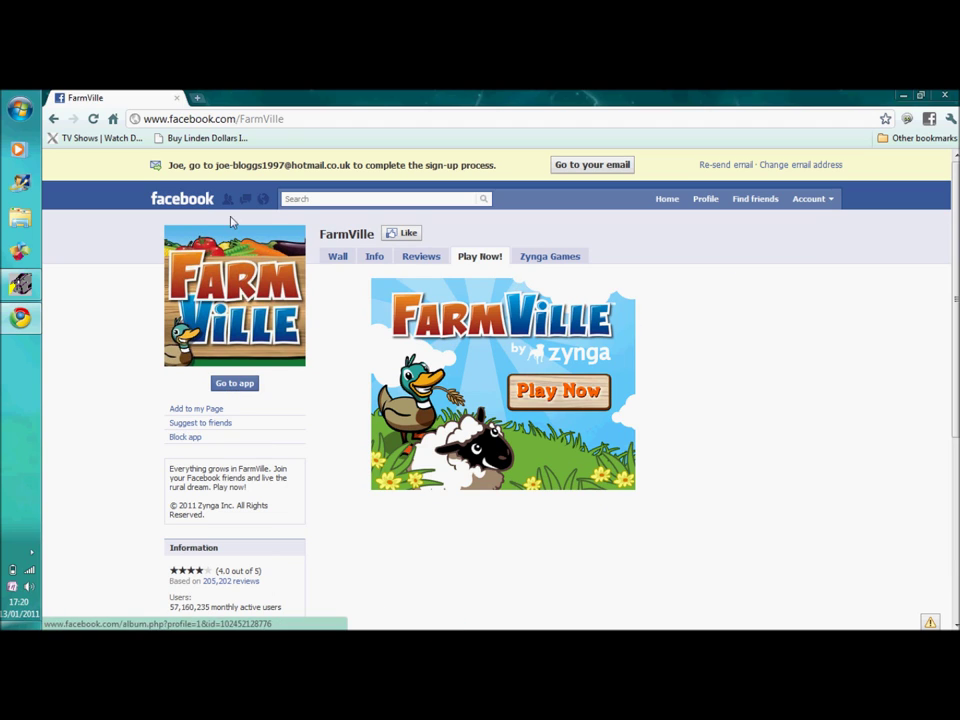
- Return to the Facebook home page via the logo, then log out from the Account menu
left_click(170, 203)
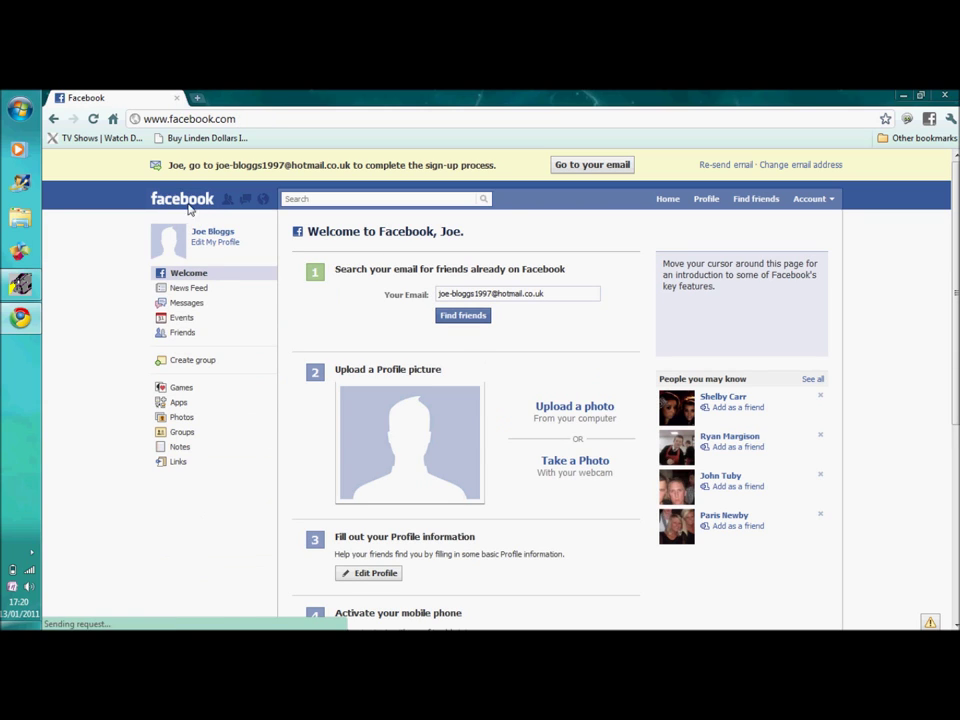
mouse_move(818, 199)
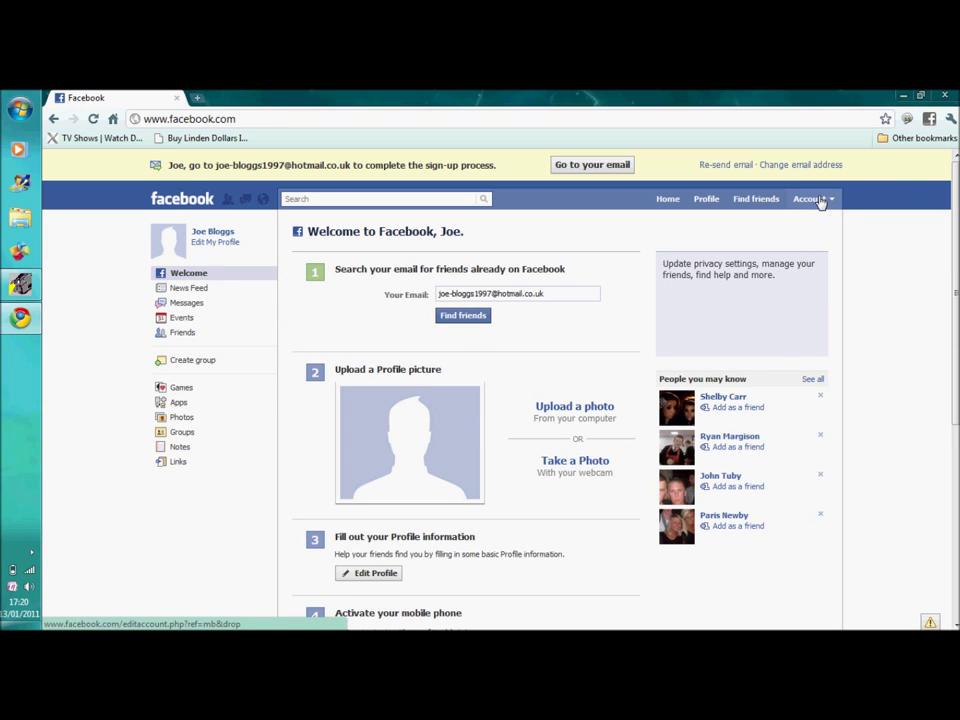
left_click(818, 199)
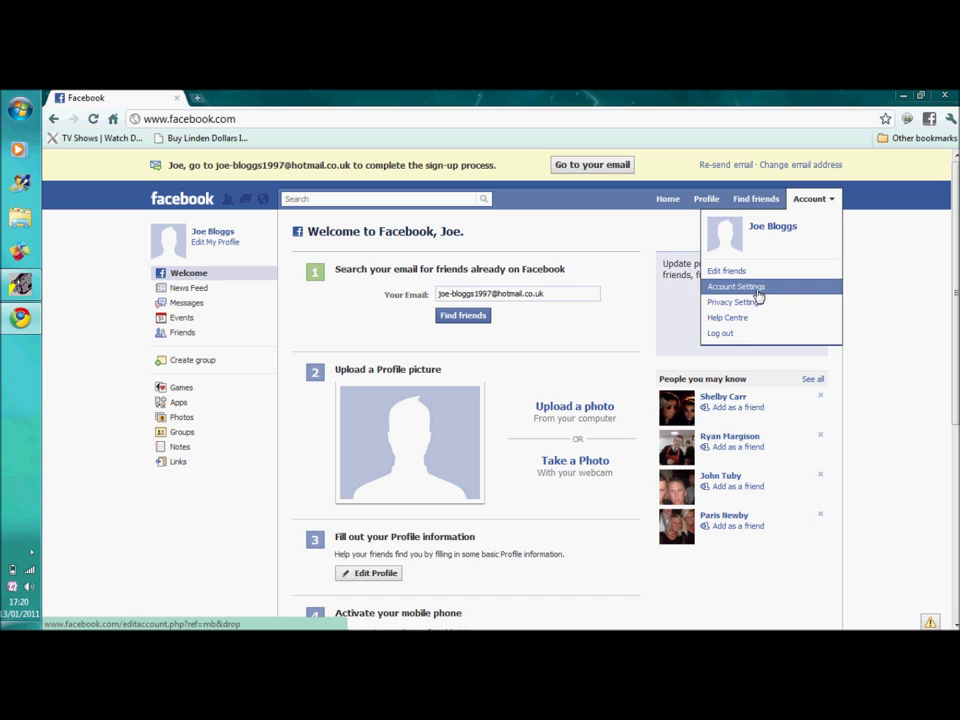
left_click(729, 335)
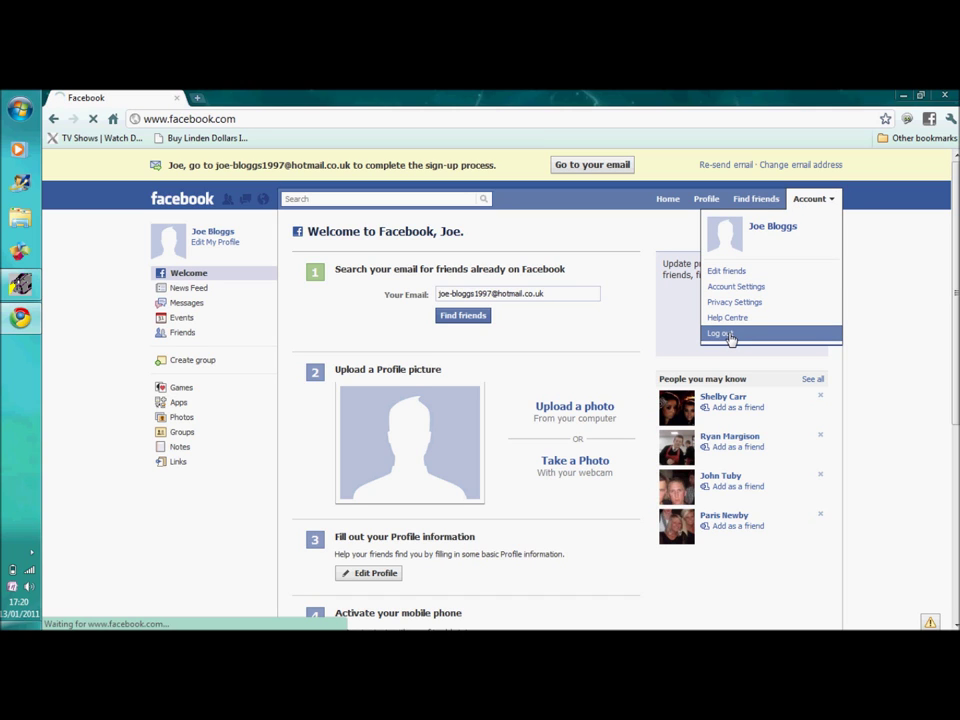